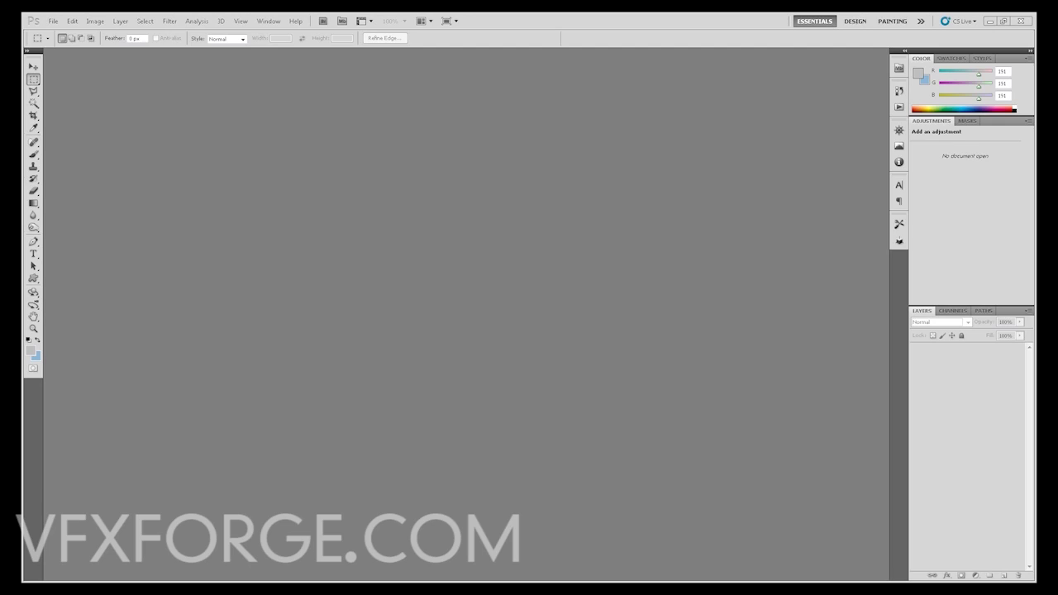
# - Open the recent file new_TUT.exr with alpha on separate layers and assign the working RGB profile sRGB IEC61966-2.1
pyautogui.click(53, 21)
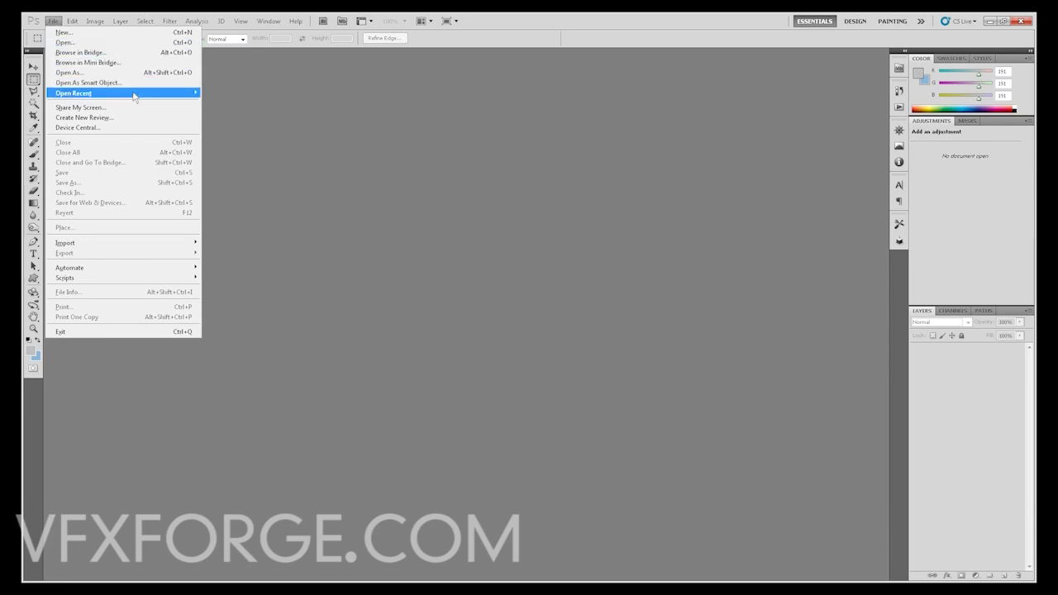
pyautogui.moveTo(134, 96)
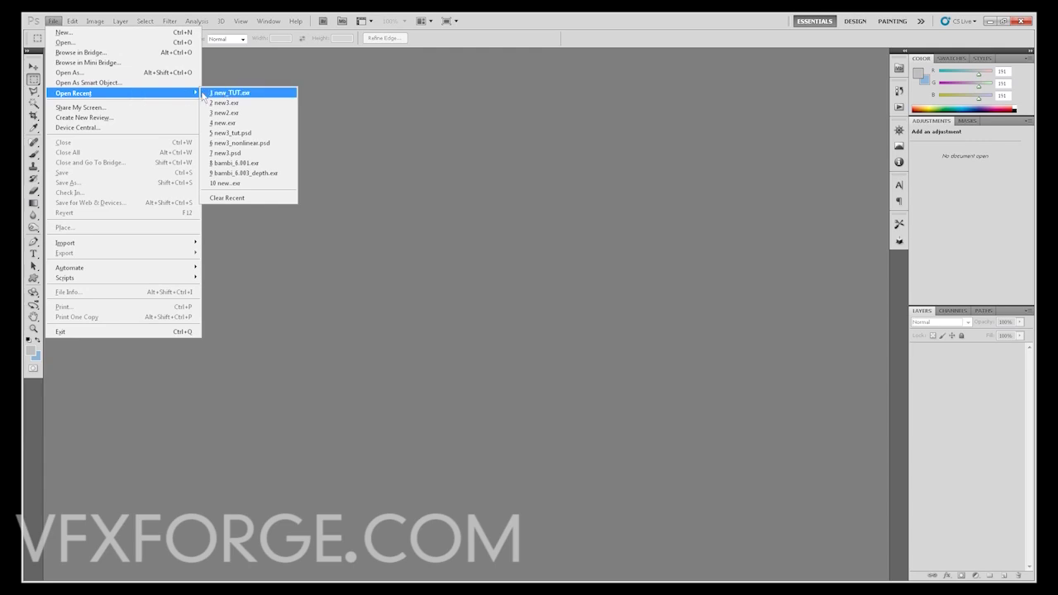
pyautogui.click(241, 99)
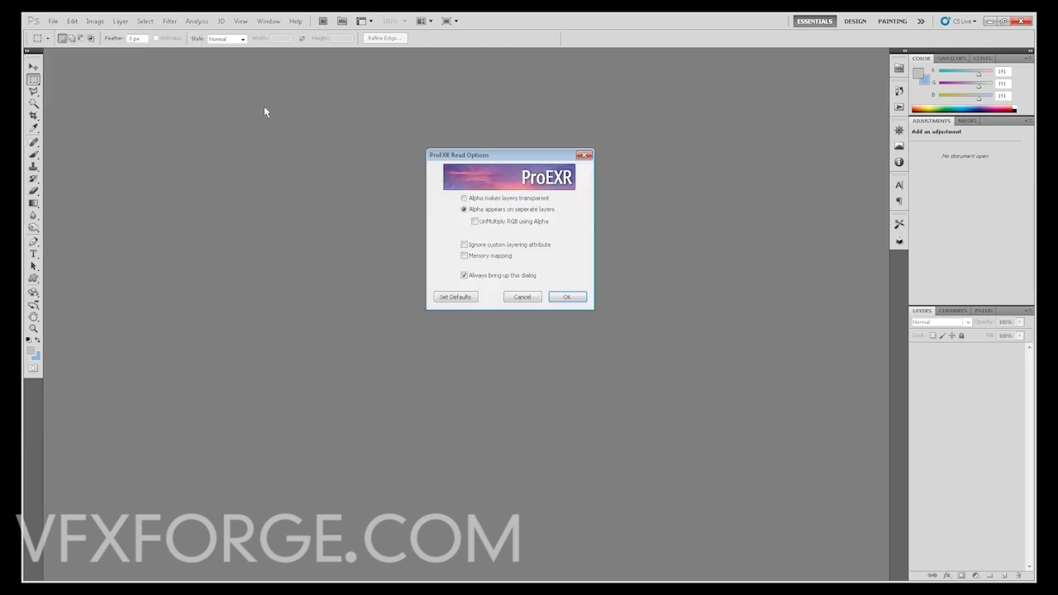
pyautogui.click(564, 297)
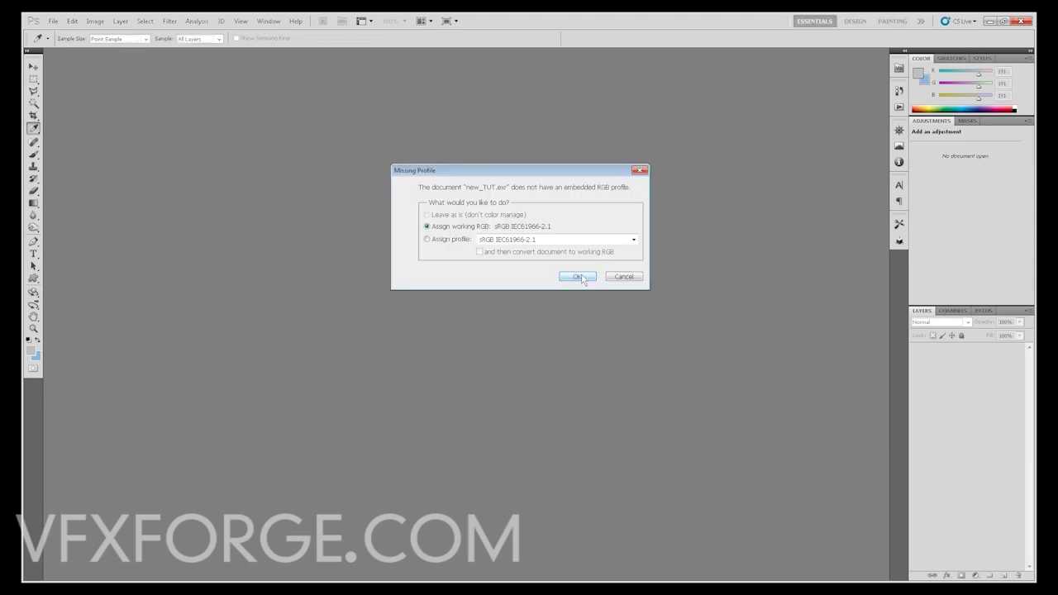
pyautogui.click(581, 277)
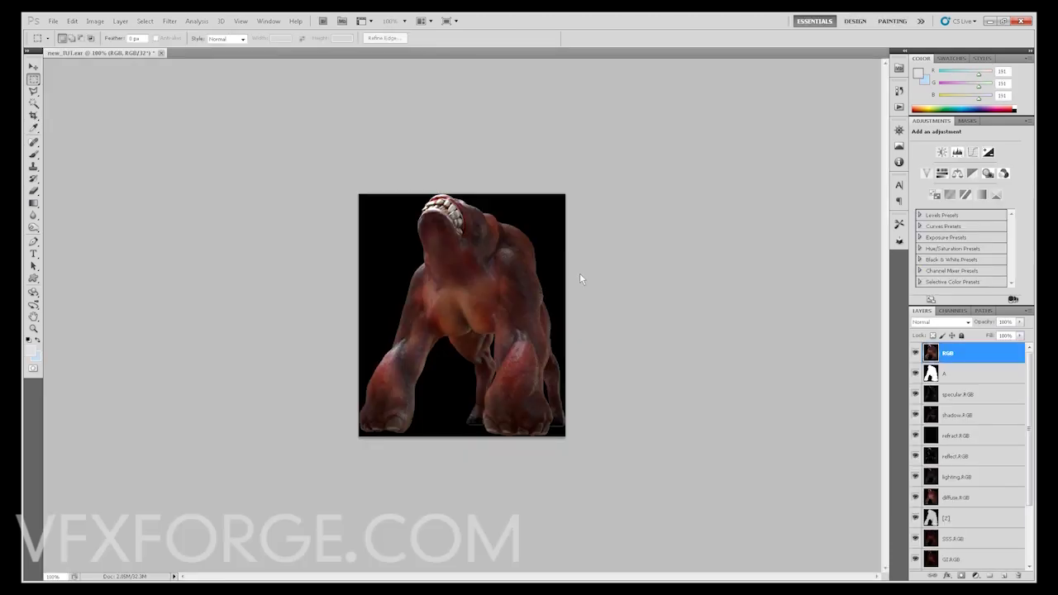
# - Delete the A, shadow.RGB and refract.RGB layers
pyautogui.click(986, 381)
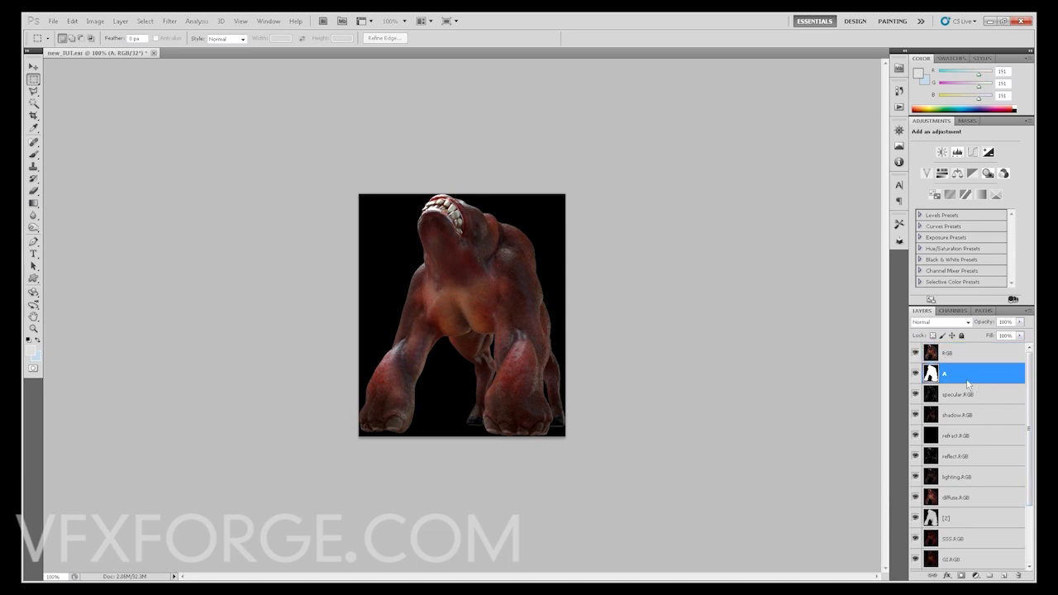
pyautogui.keyDown('ctrl'); pyautogui.click(965, 400); pyautogui.keyUp('ctrl')
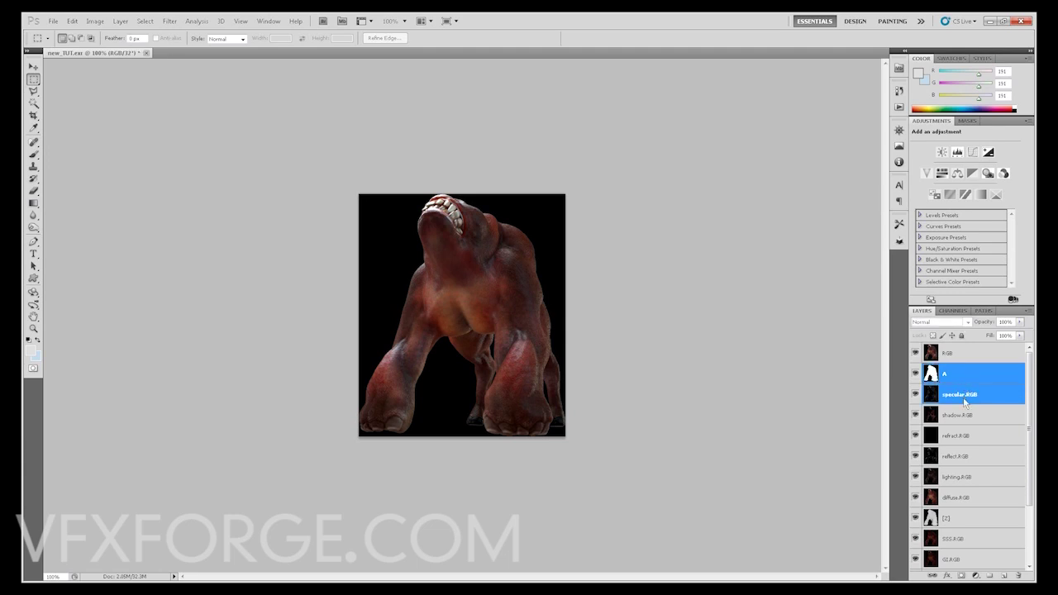
pyautogui.keyDown('ctrl'); pyautogui.click(960, 381); pyautogui.keyUp('ctrl')
pyautogui.click(979, 381)
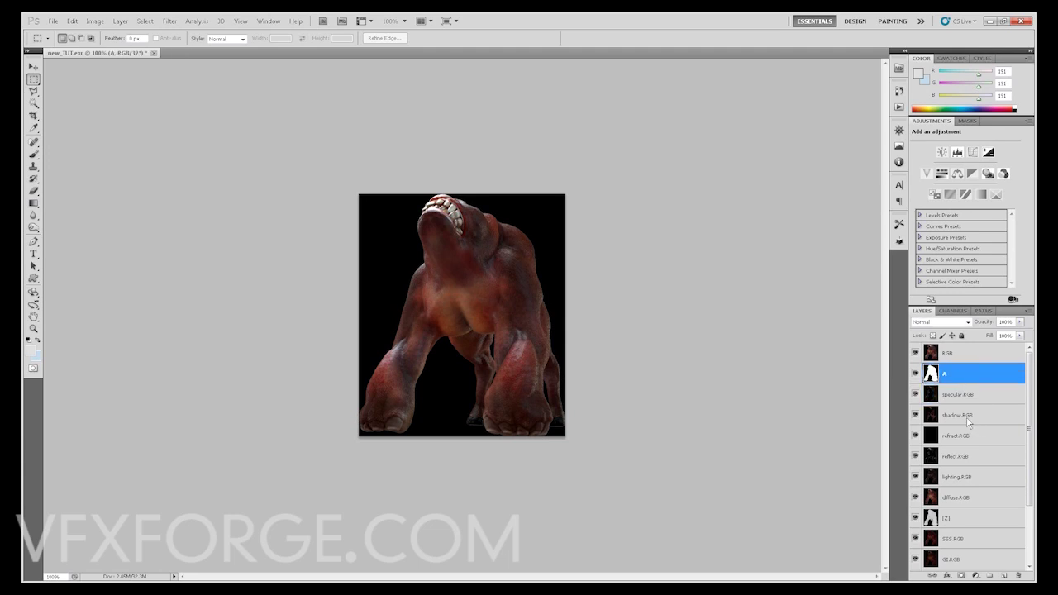
pyautogui.keyDown('ctrl'); pyautogui.click(974, 420); pyautogui.keyUp('ctrl')
pyautogui.keyDown('ctrl'); pyautogui.click(981, 438); pyautogui.keyUp('ctrl')
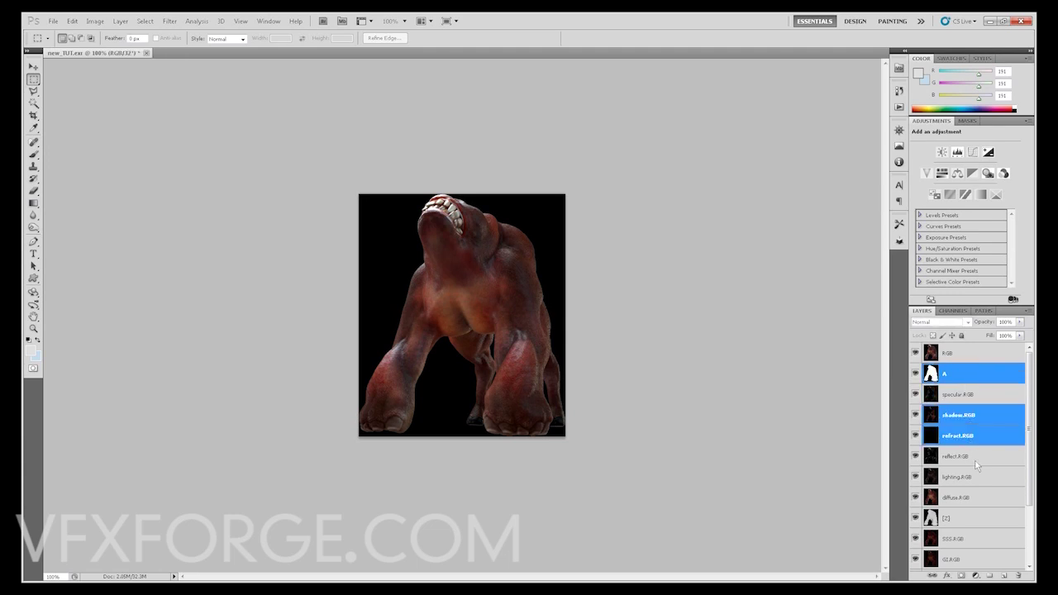
pyautogui.click(1019, 576)
# - Delete the [Z] layer below diffuse.RGB
pyautogui.click(981, 396)
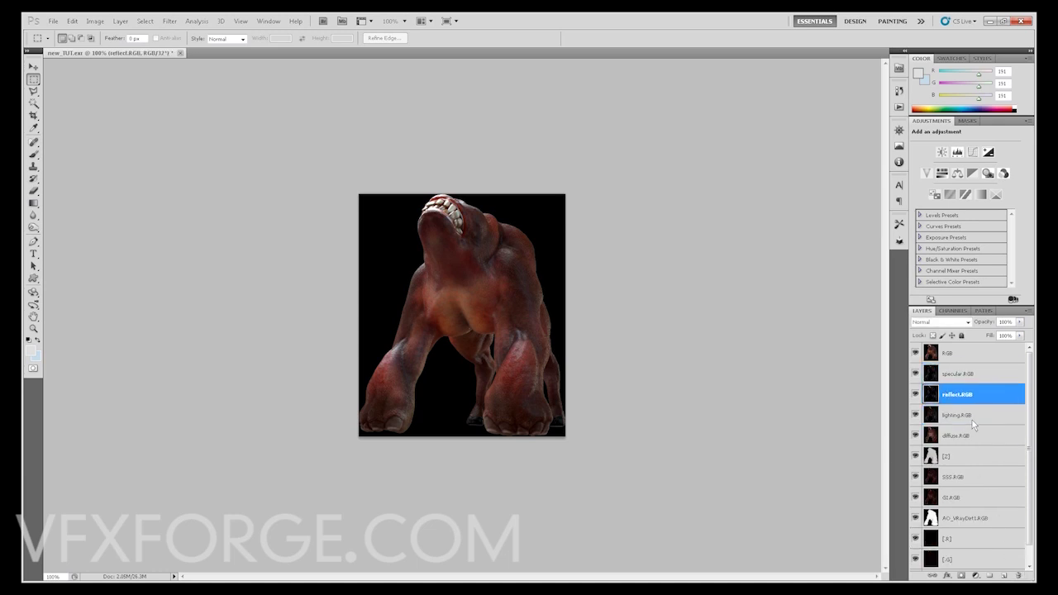
pyautogui.click(971, 416)
pyautogui.click(985, 435)
pyautogui.click(984, 460)
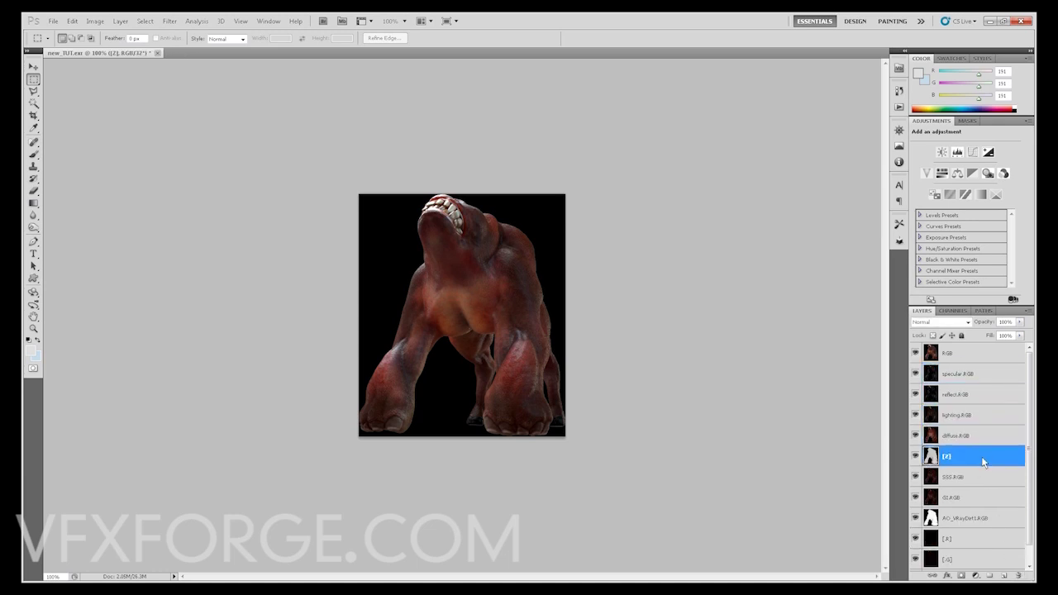
pyautogui.click(1018, 576)
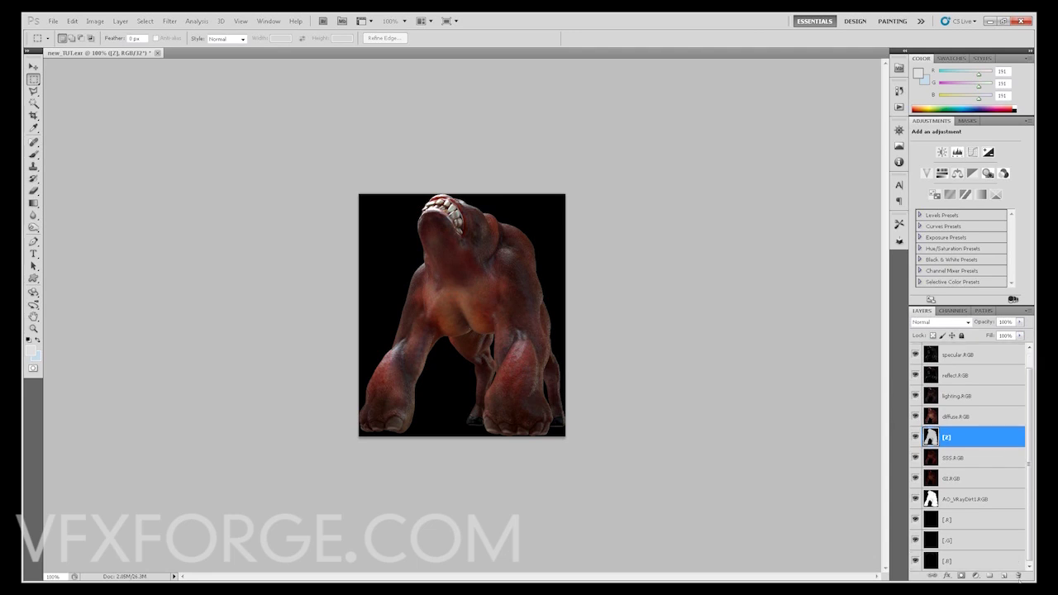
# - Delete the three black single-channel layers beneath AO_VRayDirt1.RGB
pyautogui.click(1009, 564)
pyautogui.hotkey('alt', 'shift', ']')
pyautogui.hotkey('alt', 'shift', ']')
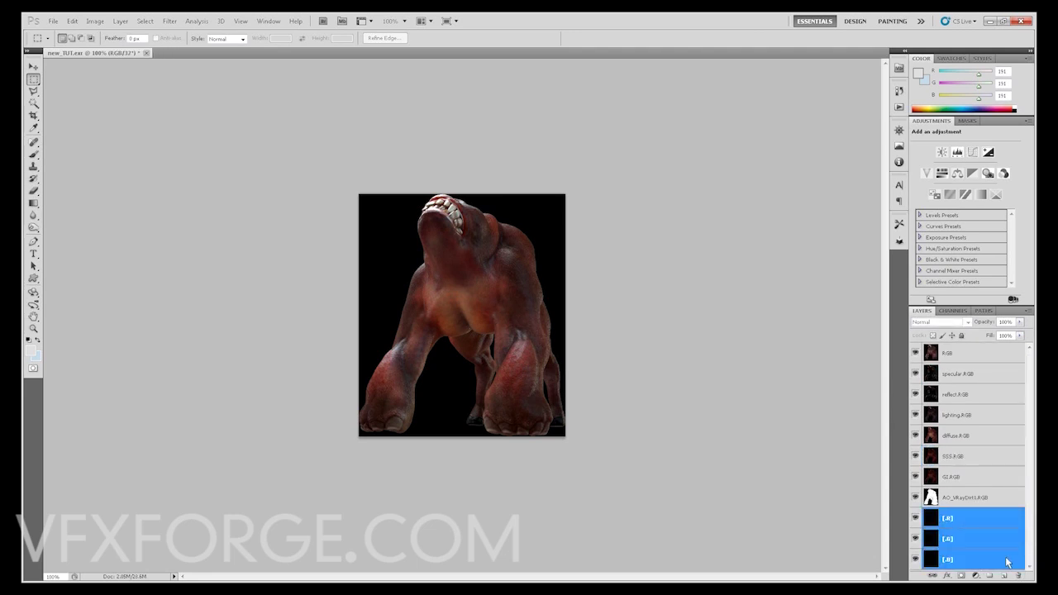
pyautogui.click(1020, 576)
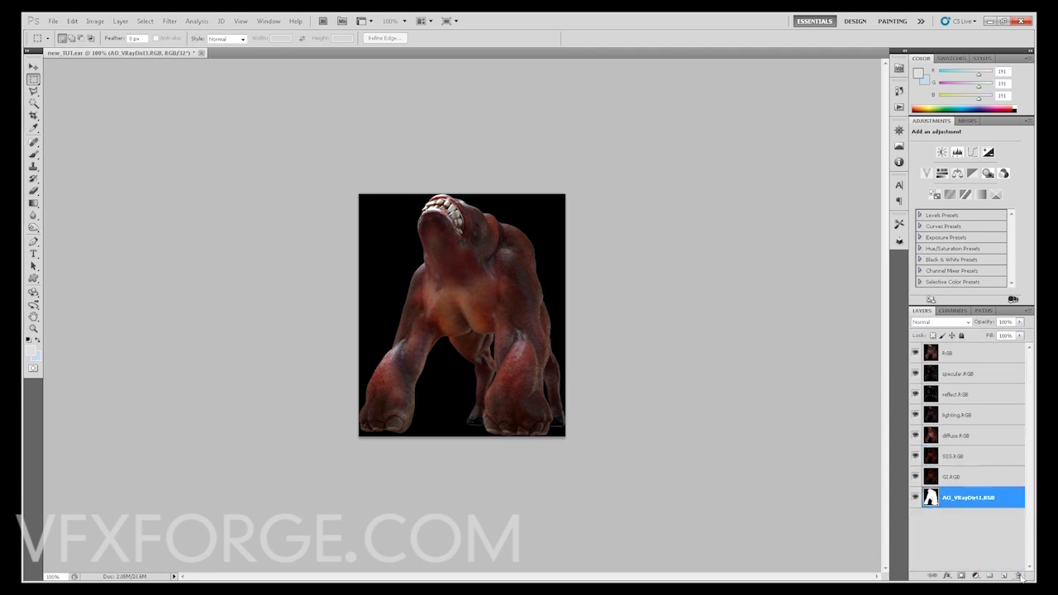
# - Move the diffuse.RGB layer to the bottom of the layer stack and delete the AO_VRayDirt1.RGB layer
pyautogui.click(960, 480)
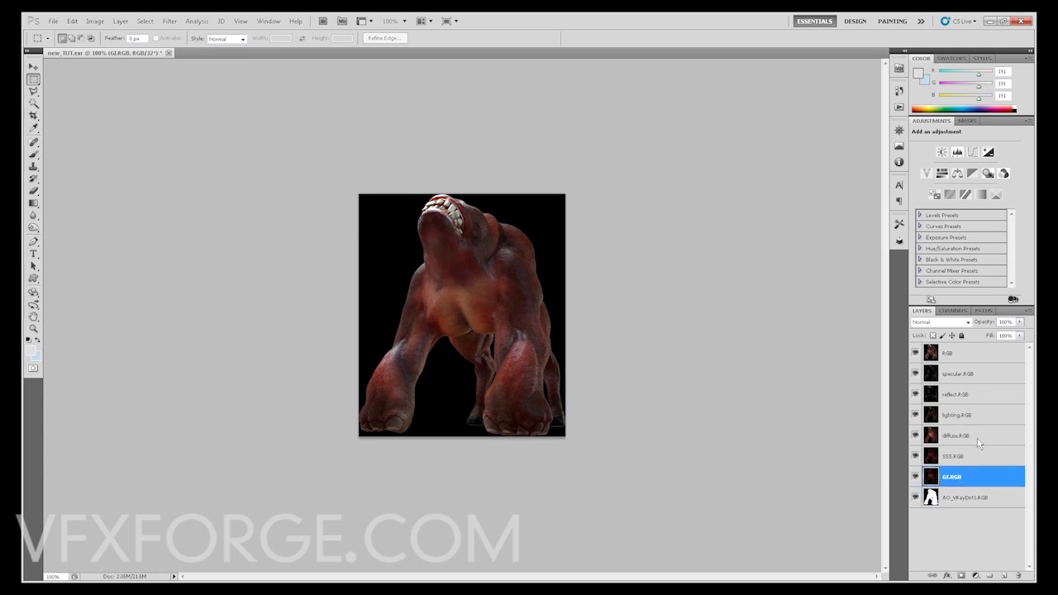
pyautogui.moveTo(978, 443); pyautogui.dragTo(982, 525)
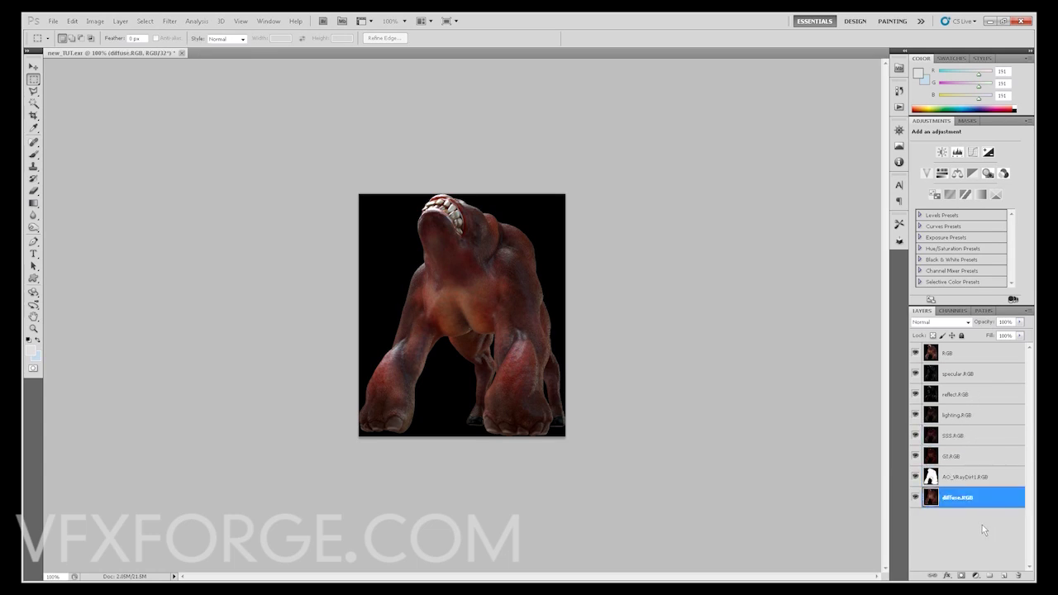
pyautogui.click(967, 480)
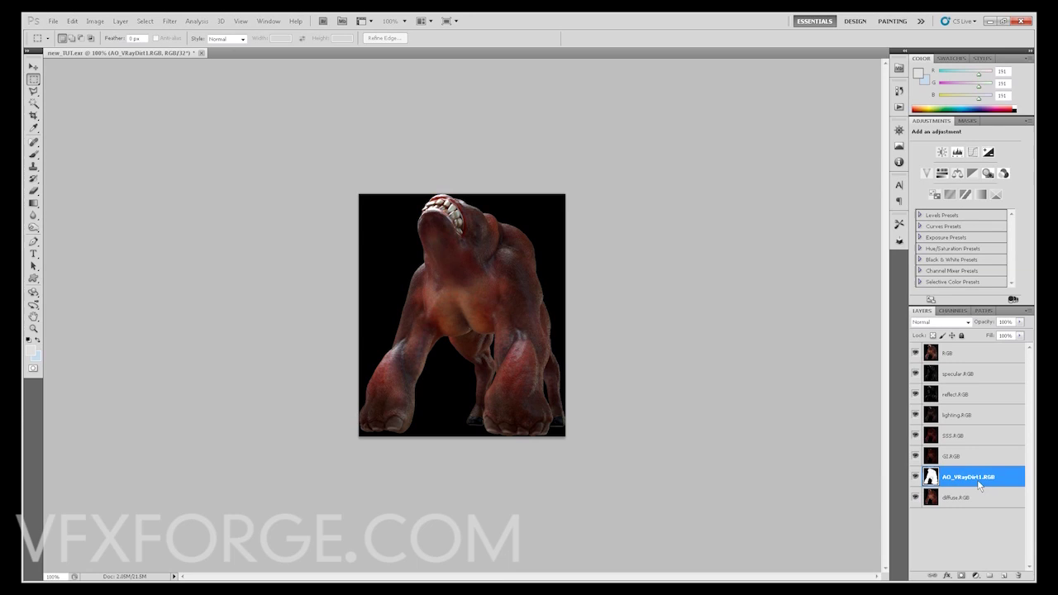
pyautogui.click(1018, 575)
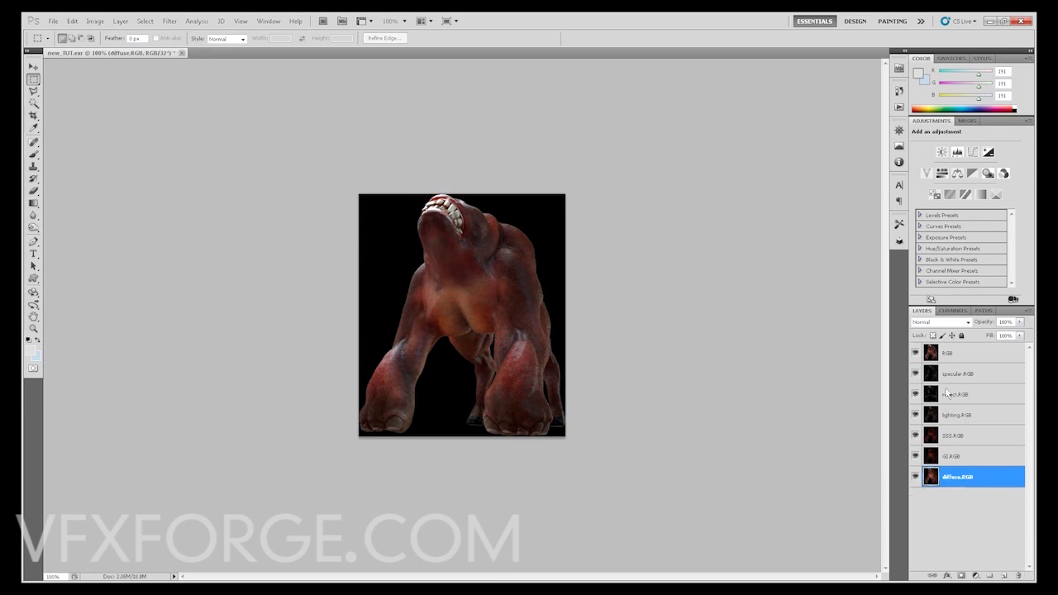
# - Toggle the RGB layer's visibility to compare it with the passes below, leaving it hidden
pyautogui.click(915, 353)
pyautogui.click(924, 355)
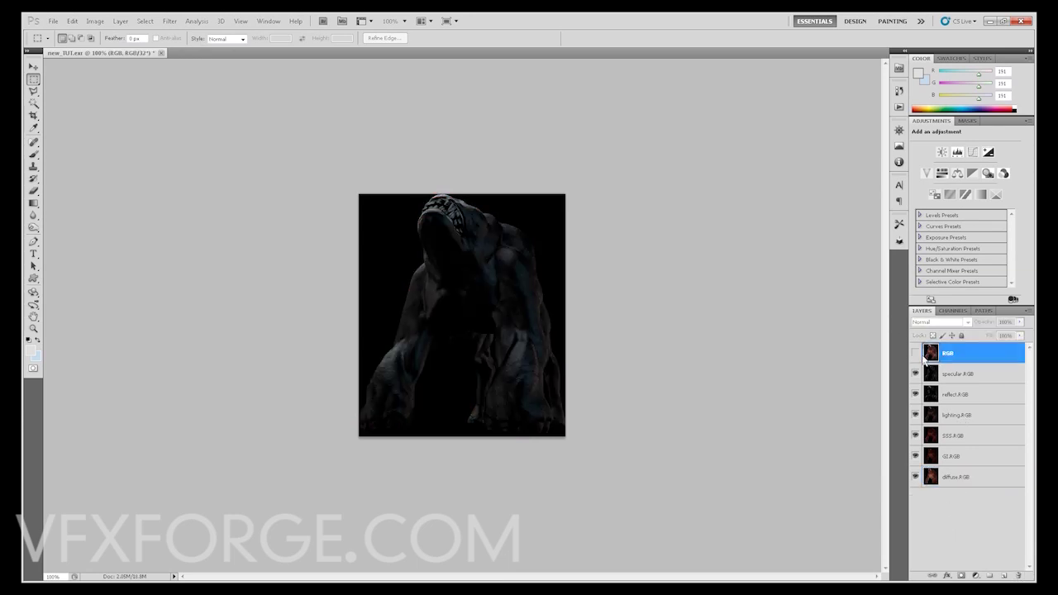
pyautogui.click(915, 353)
pyautogui.click(915, 353)
pyautogui.click(915, 353)
pyautogui.click(915, 353)
pyautogui.click(916, 353)
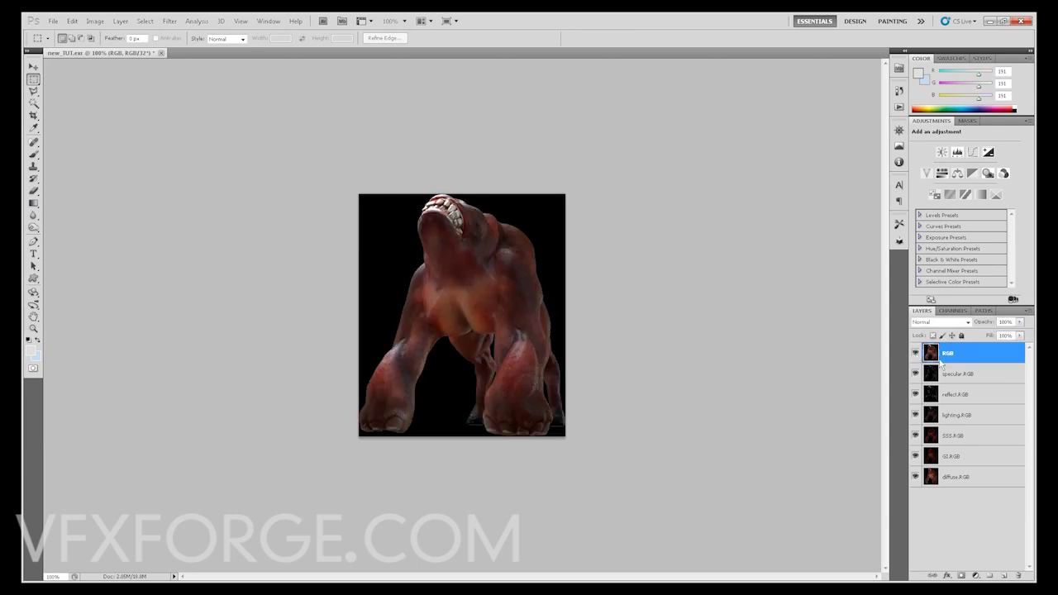
pyautogui.click(915, 353)
# - Move the GI.RGB layer above the SSS.RGB layer
pyautogui.click(964, 373)
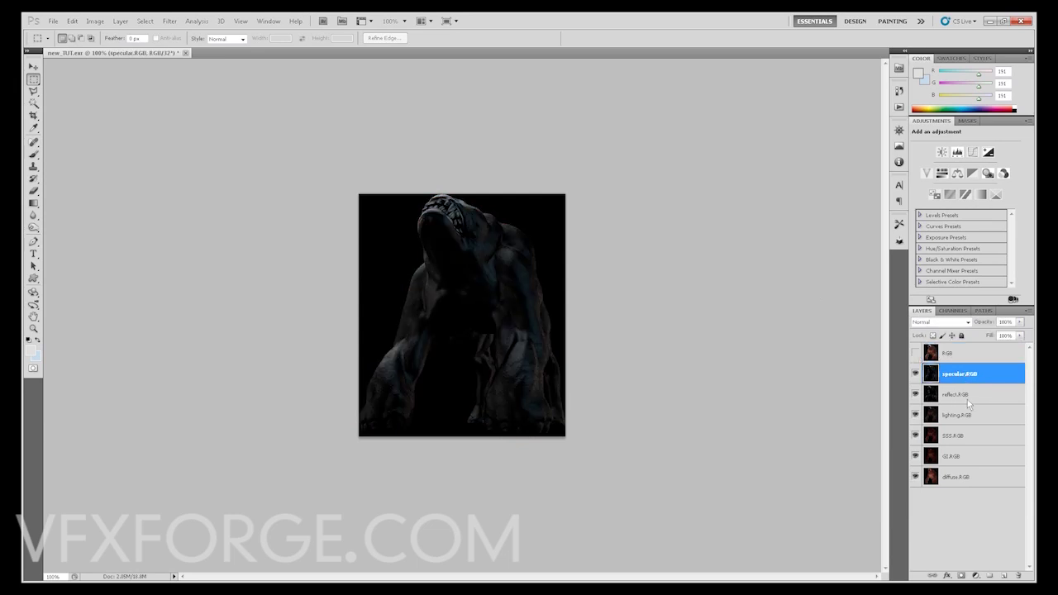
pyautogui.moveTo(961, 455); pyautogui.dragTo(964, 435)
pyautogui.click(967, 454)
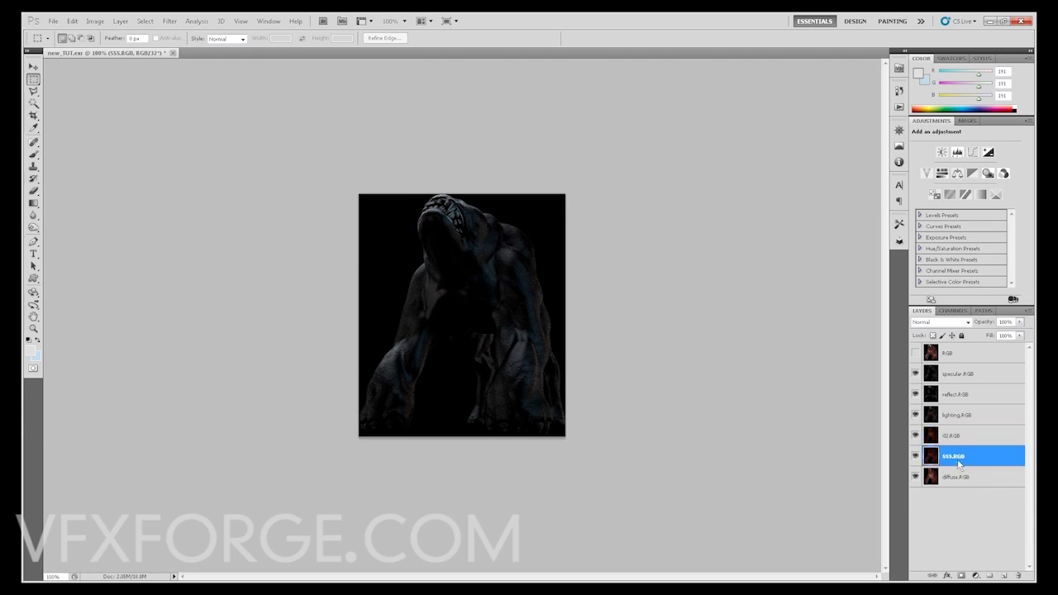
# - Hide the specular, reflect and lighting layers and set the visible GI.RGB layer's blend mode to Linear Dodge (Add)
pyautogui.moveTo(915, 374); pyautogui.dragTo(920, 423)
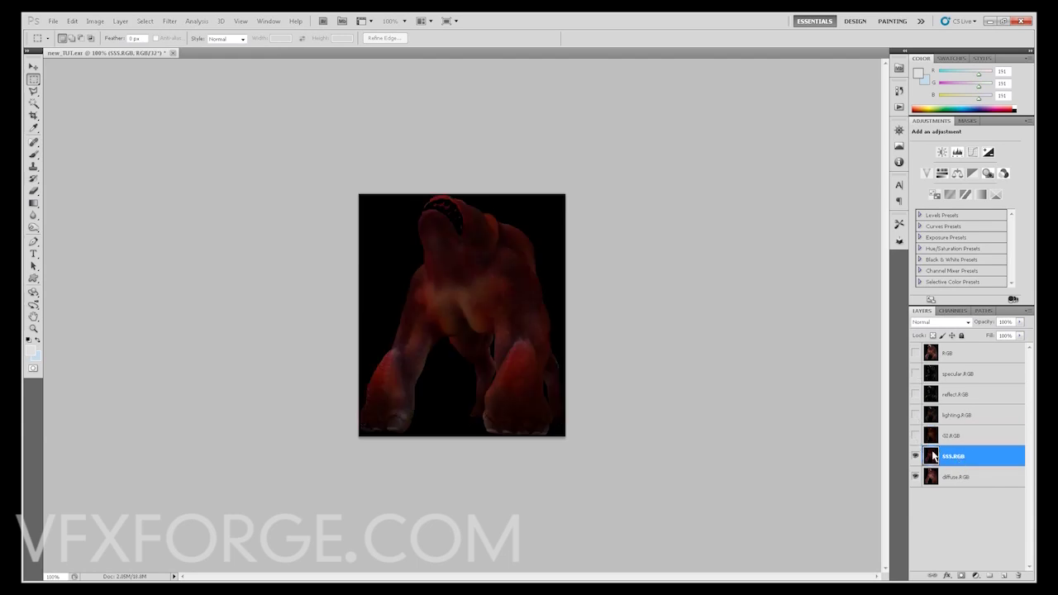
pyautogui.click(916, 436)
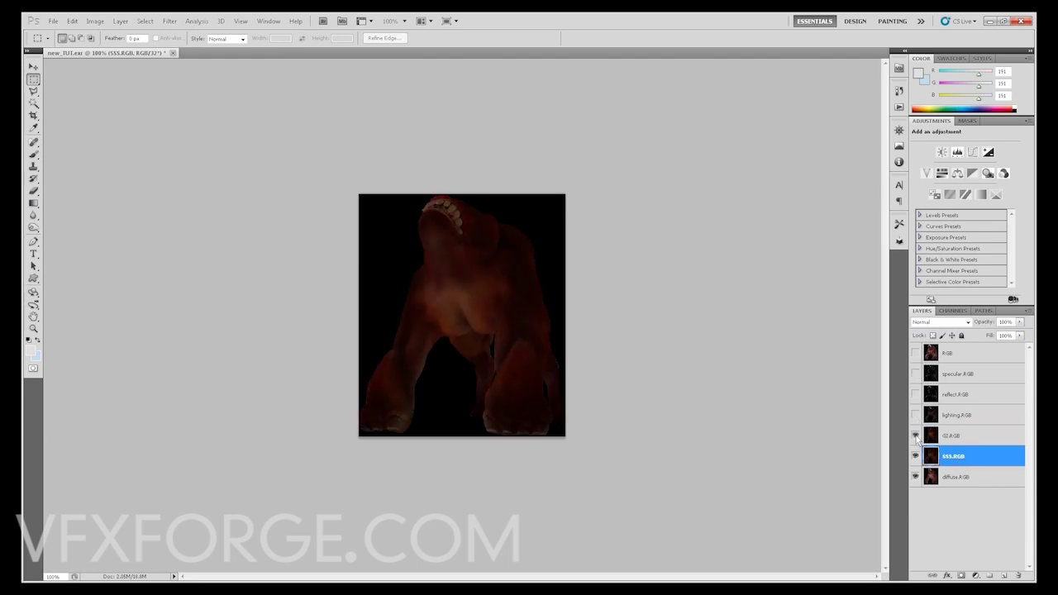
pyautogui.click(977, 439)
pyautogui.click(939, 322)
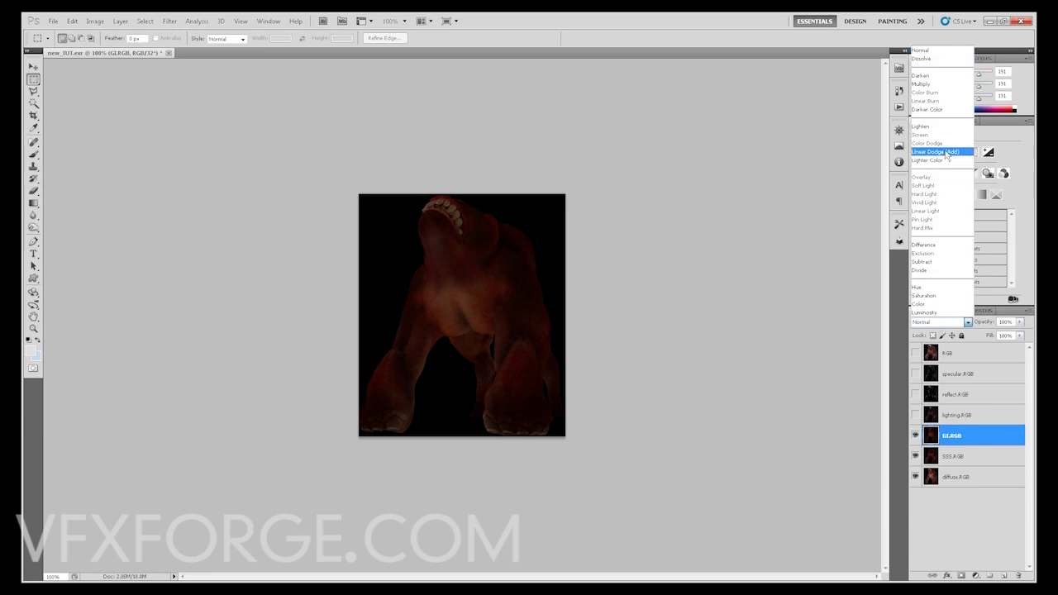
pyautogui.click(949, 152)
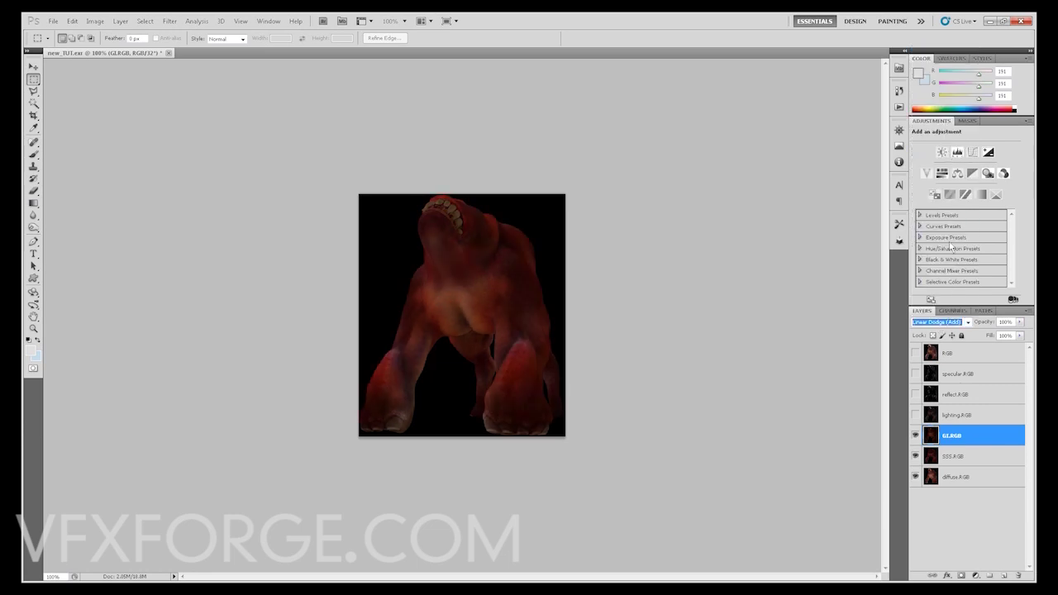
# - Show the lighting.RGB layer and set its blend mode to Linear Dodge (Add)
pyautogui.click(960, 418)
pyautogui.click(915, 415)
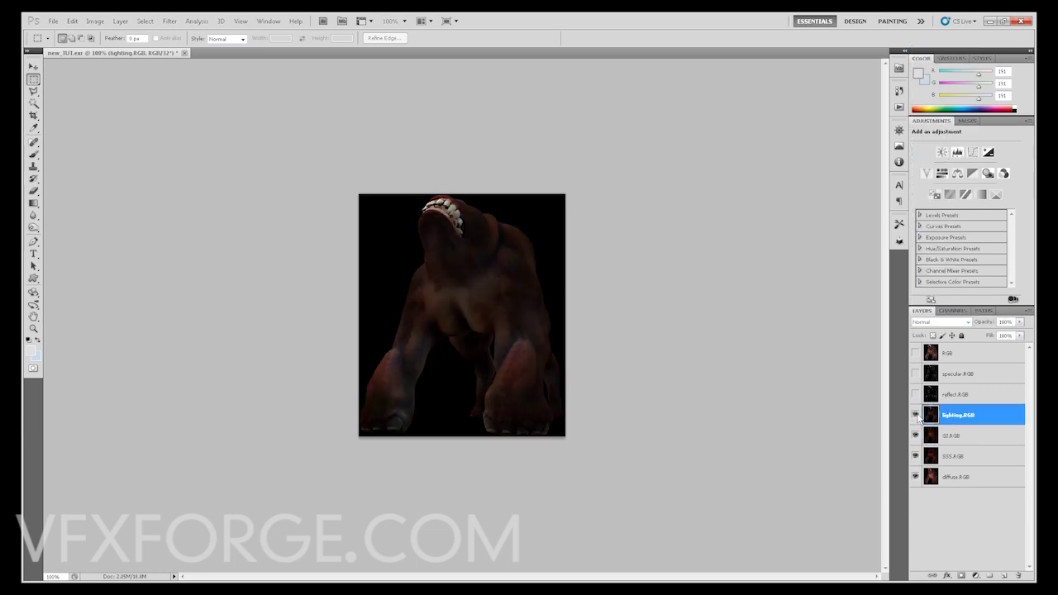
pyautogui.click(942, 322)
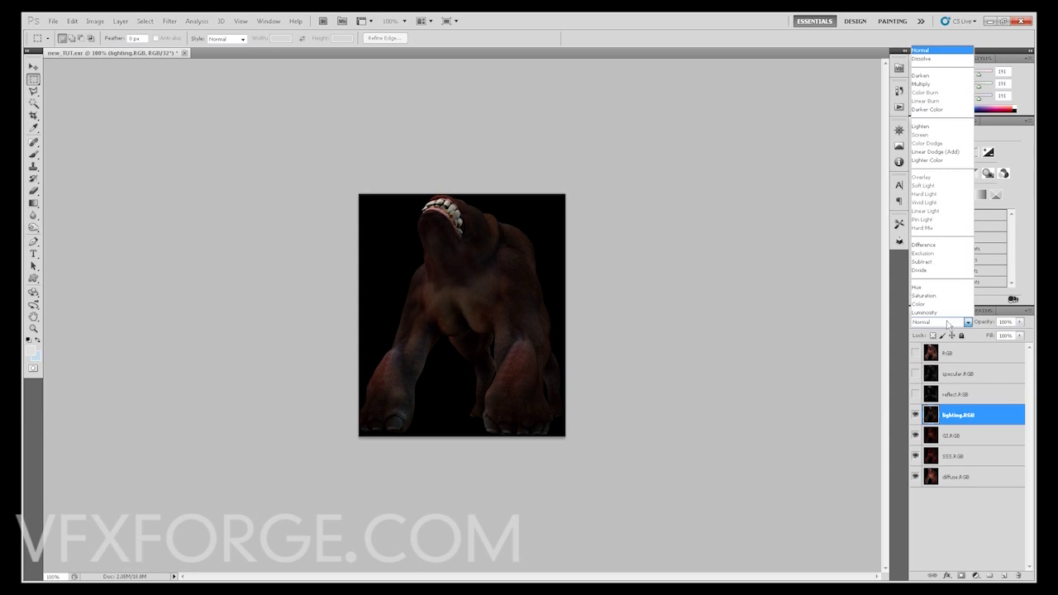
pyautogui.click(960, 157)
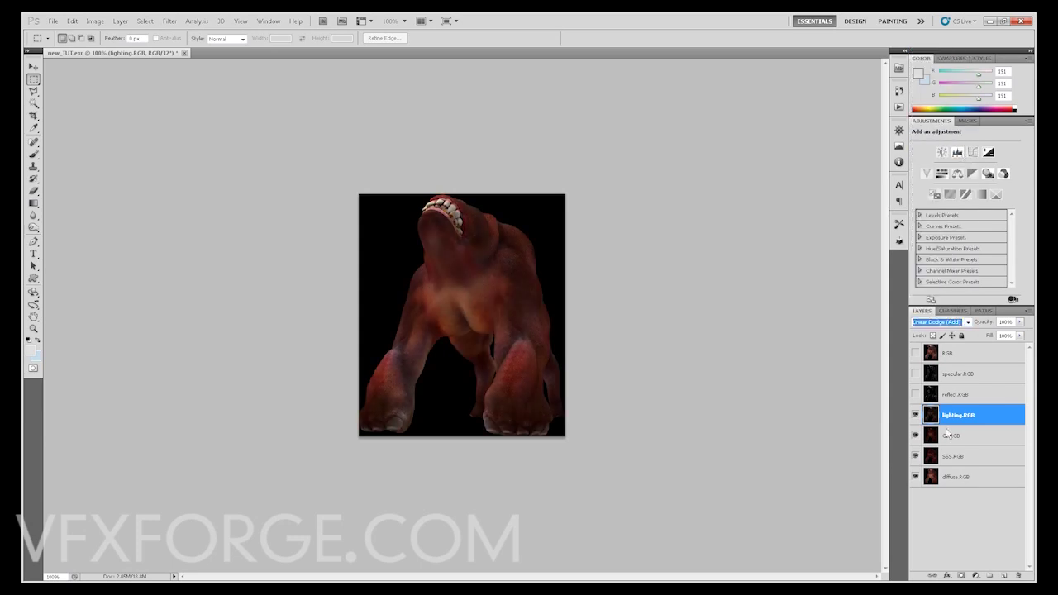
# - Show the reflect.RGB layer, leaving its blend mode at Normal
pyautogui.click(916, 395)
pyautogui.click(968, 397)
pyautogui.click(943, 322)
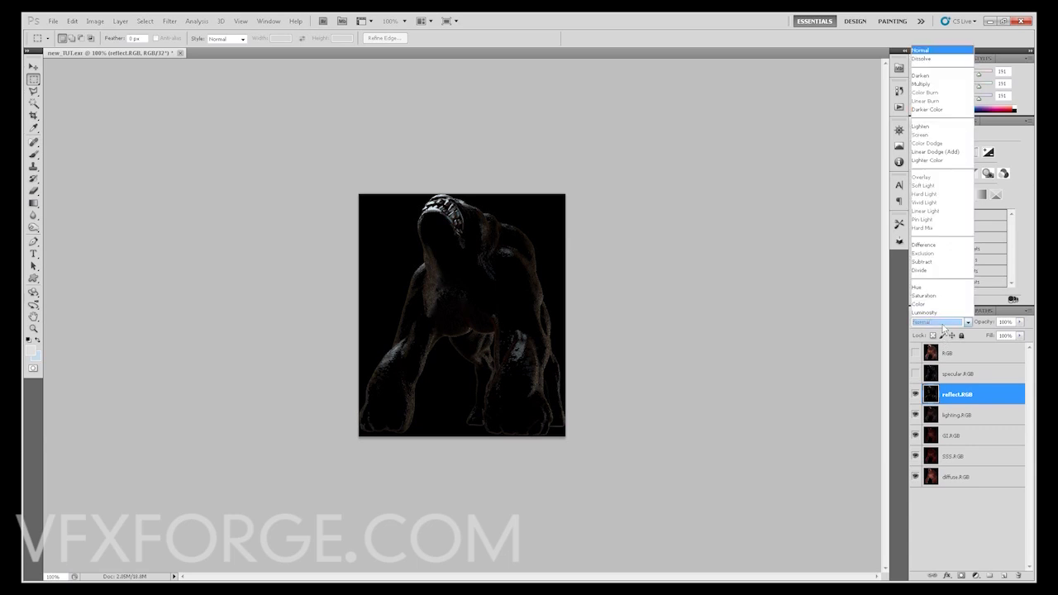
pyautogui.press('Escape')
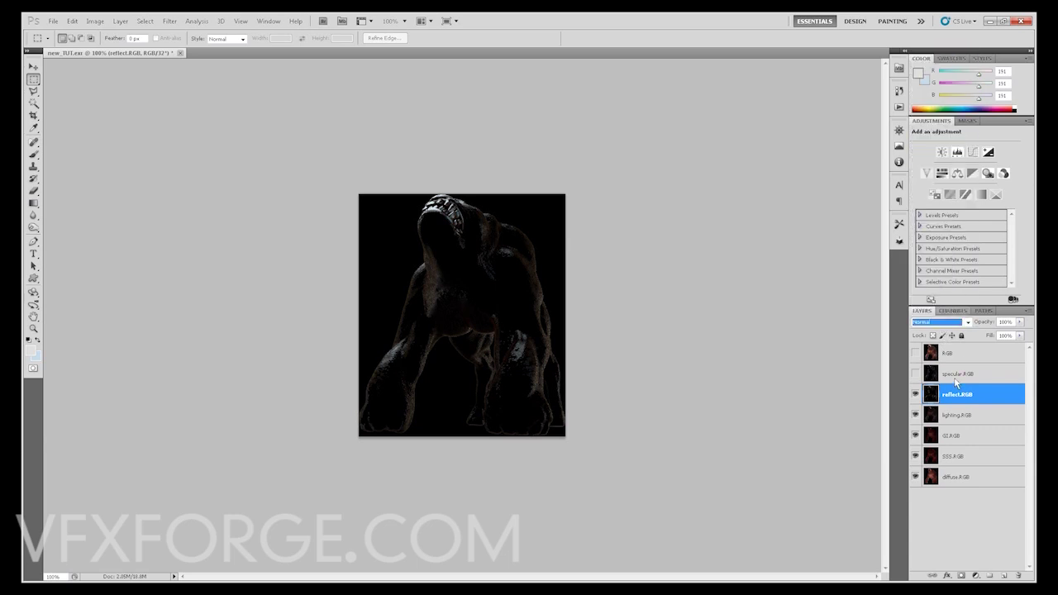
# - Show the specular.RGB layer and set its blend mode to Linear Dodge (Add)
pyautogui.click(957, 376)
pyautogui.click(917, 373)
pyautogui.click(943, 323)
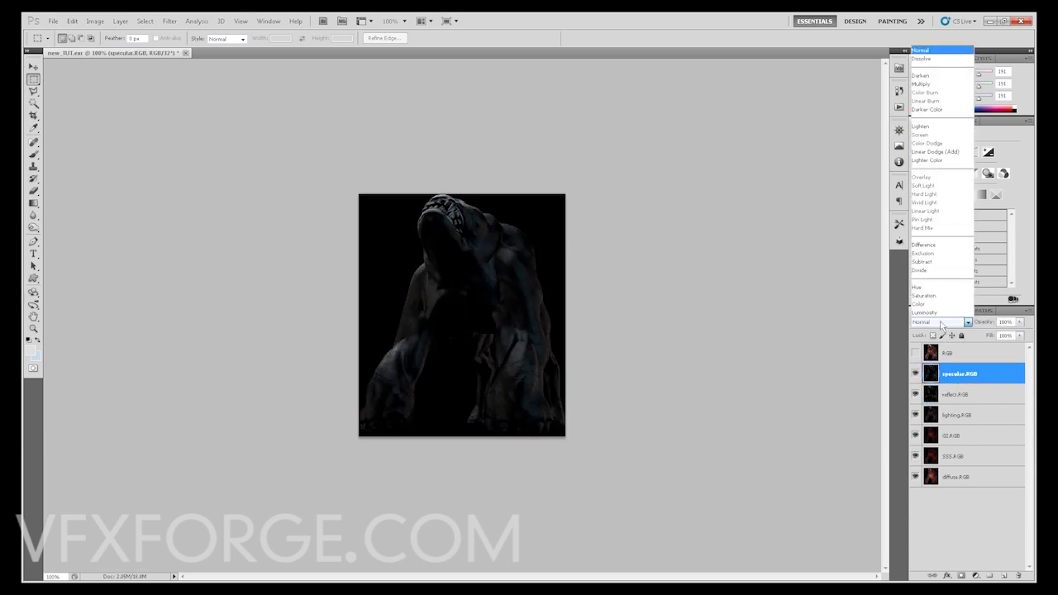
pyautogui.click(939, 152)
# - Set the reflect.RGB layer's blend mode to Linear Dodge (Add) and reselect the specular.RGB layer
pyautogui.click(951, 402)
pyautogui.click(942, 323)
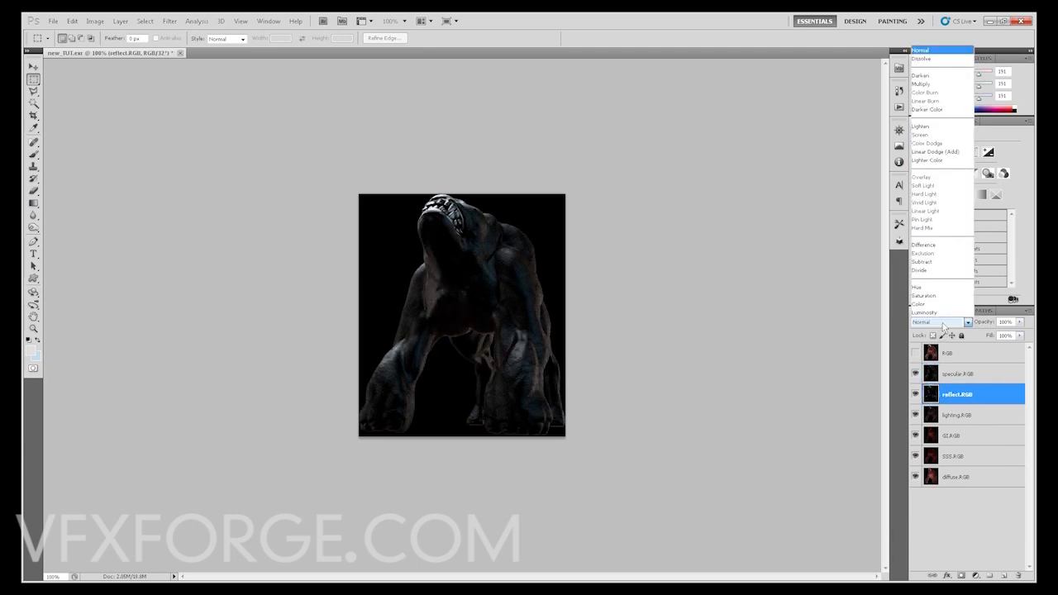
pyautogui.click(951, 164)
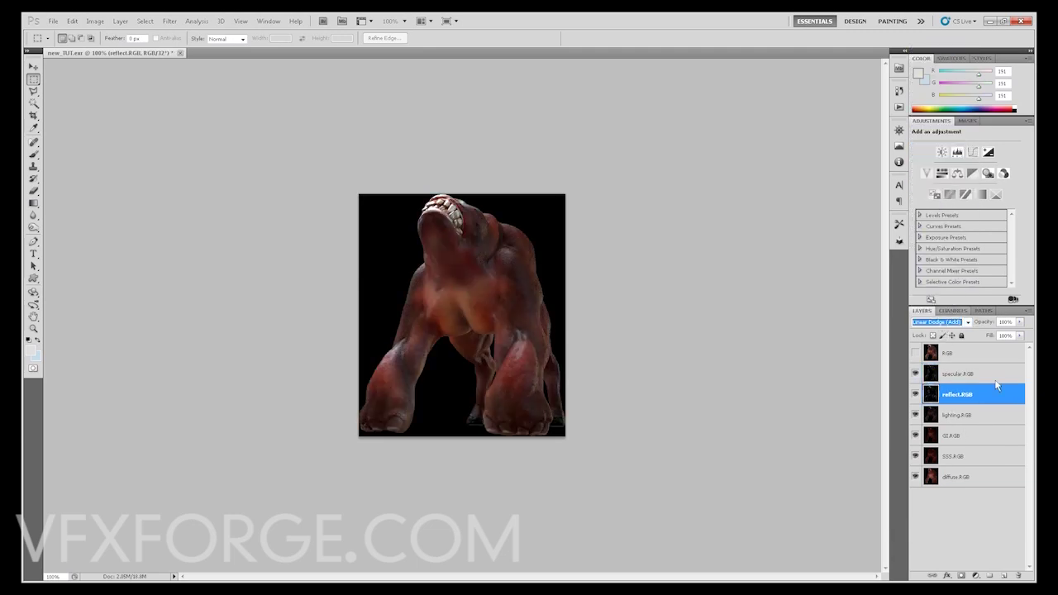
pyautogui.click(966, 377)
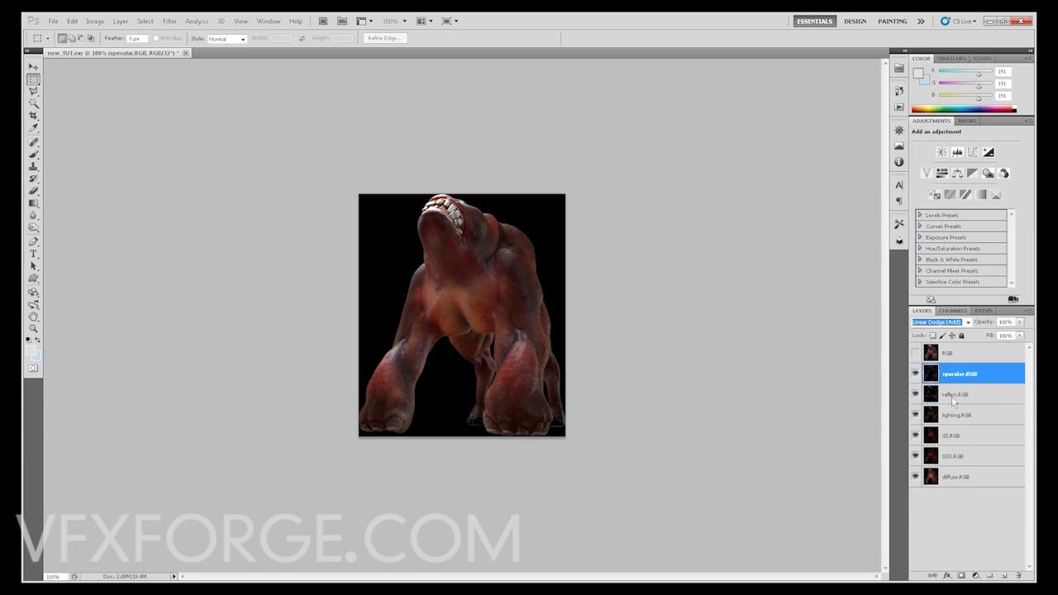
# - Compare the full RGB render with the stacked passes by toggling the RGB layer's visibility, leaving it hidden
pyautogui.click(917, 354)
pyautogui.hotkey('ctrl', '+')
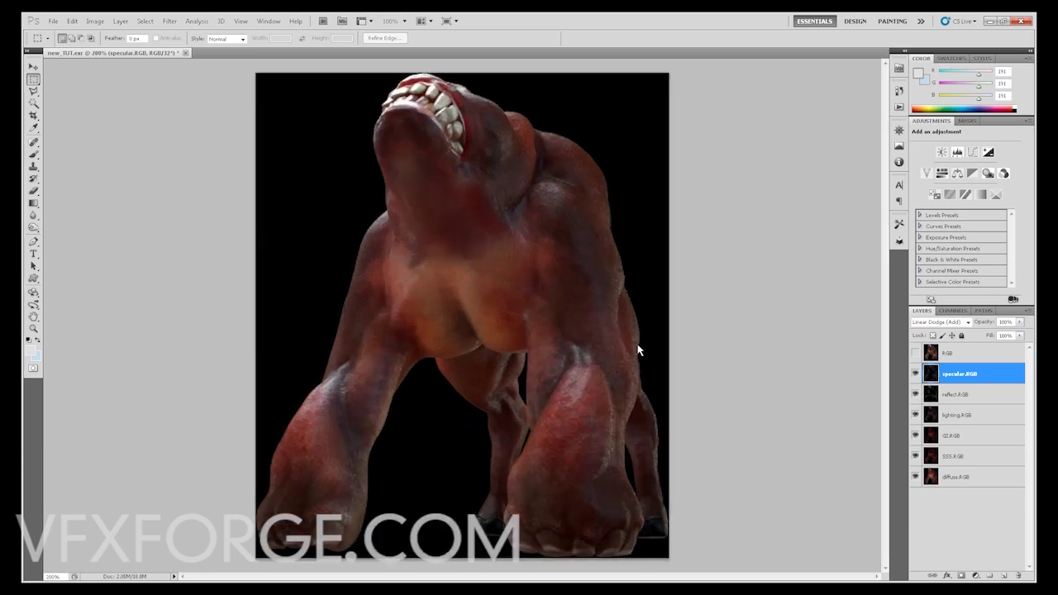
pyautogui.click(962, 355)
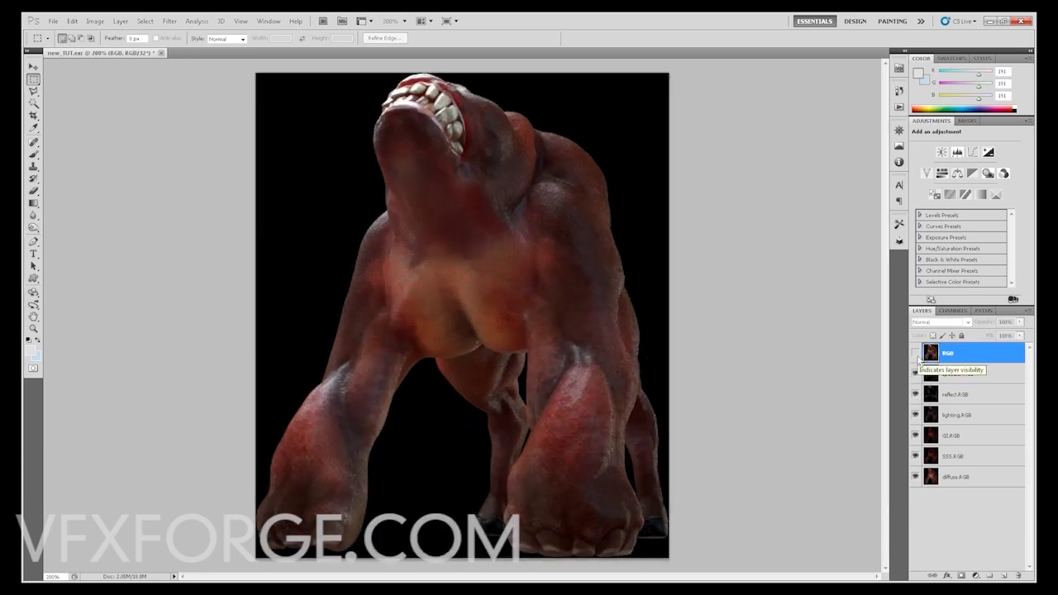
pyautogui.click(916, 356)
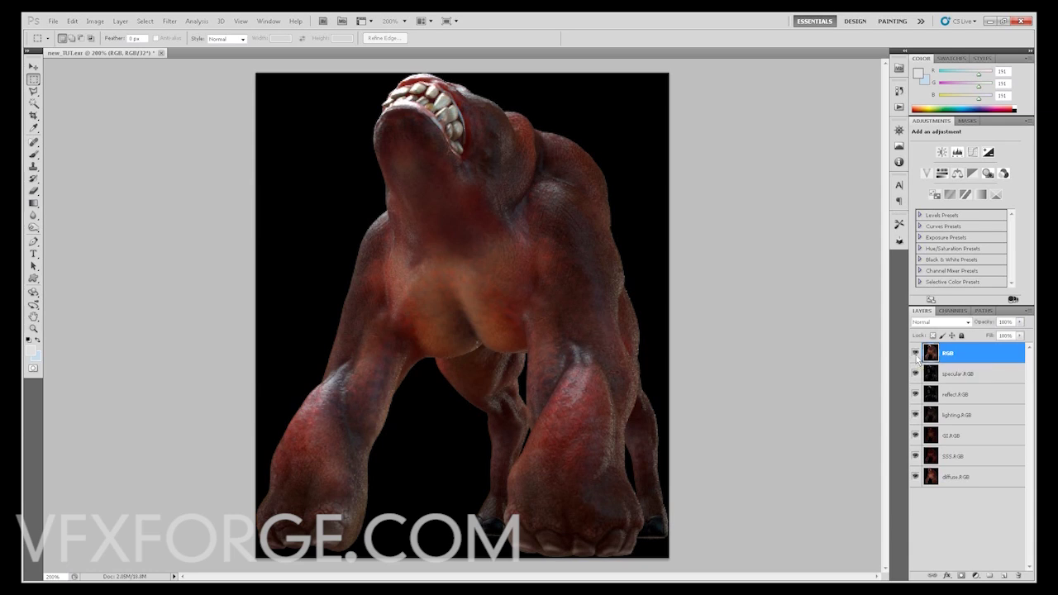
pyautogui.click(958, 376)
pyautogui.click(948, 354)
pyautogui.press('0')
pyautogui.click(916, 354)
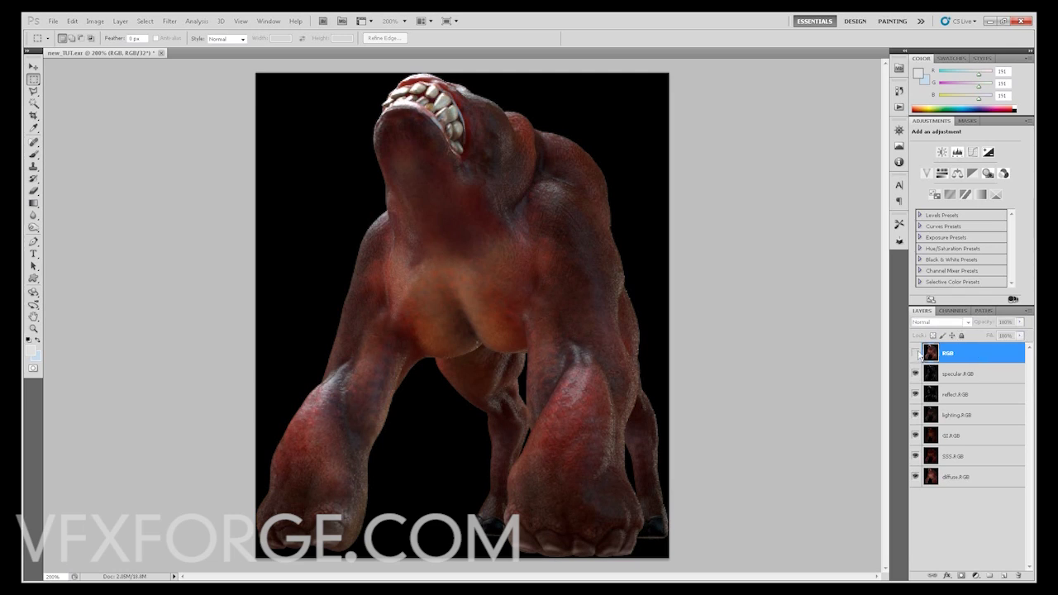
# - Toggle the specular.RGB layer's visibility to check its contribution, and review the opacity settings of the pass layers down to GI.RGB
pyautogui.click(955, 375)
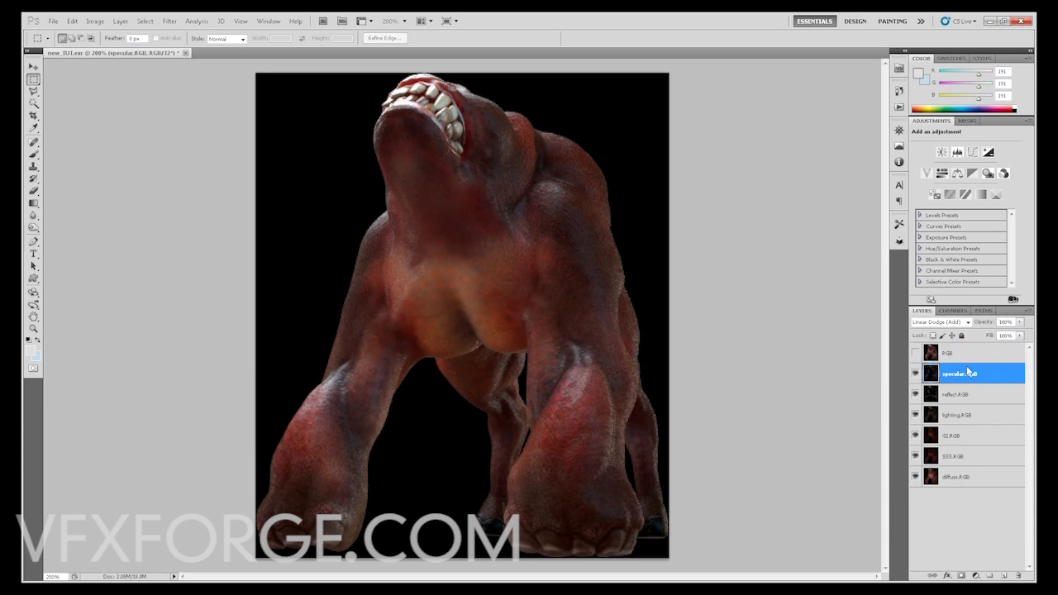
pyautogui.click(916, 375)
pyautogui.click(916, 375)
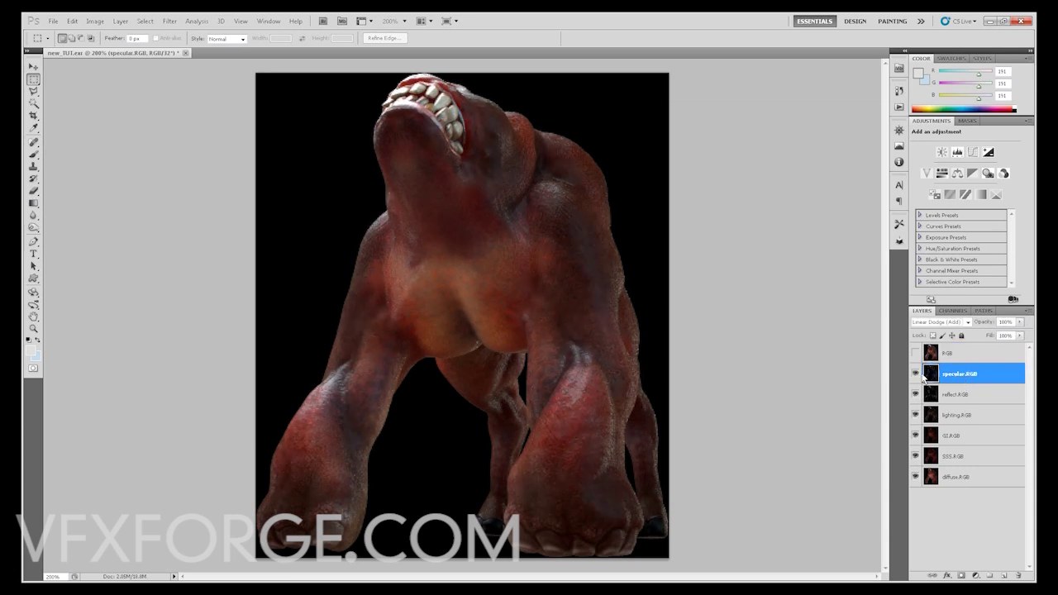
pyautogui.click(962, 388)
pyautogui.click(961, 376)
pyautogui.moveTo(989, 325); pyautogui.dragTo(1033, 326)
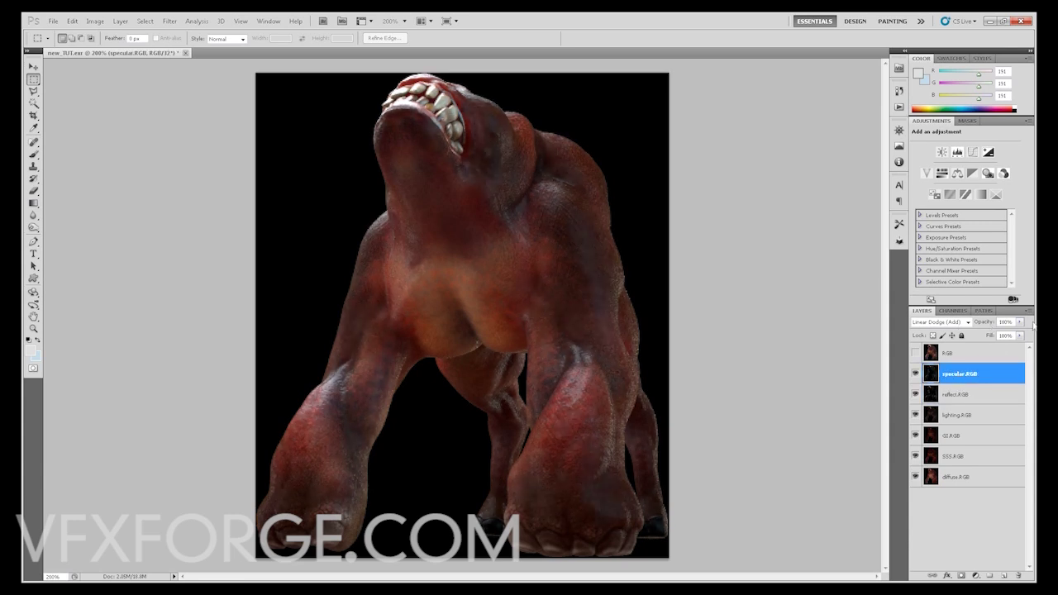
pyautogui.click(966, 395)
pyautogui.click(967, 435)
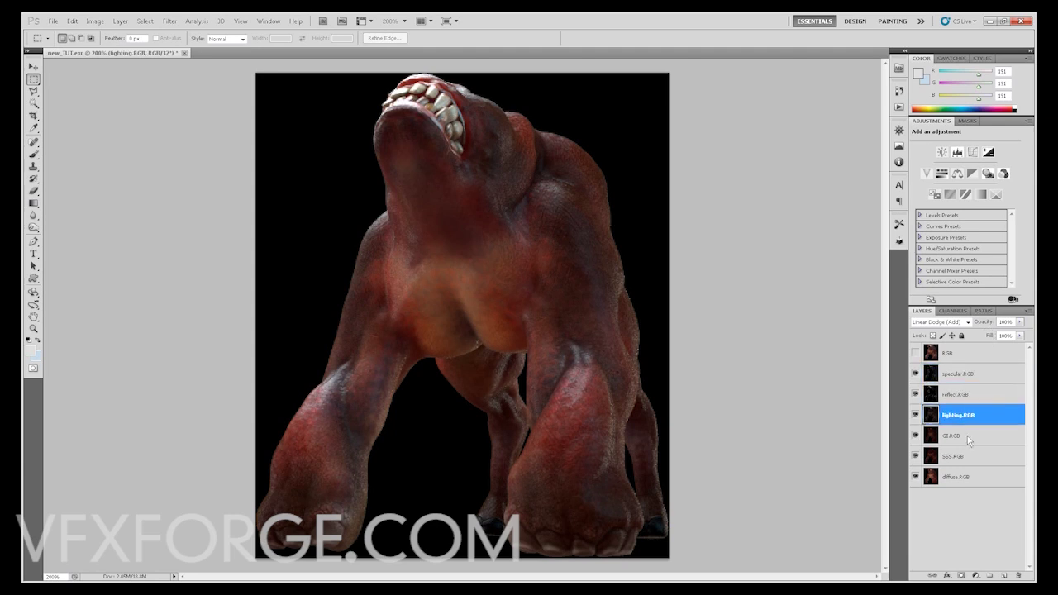
pyautogui.moveTo(988, 328); pyautogui.dragTo(1032, 326)
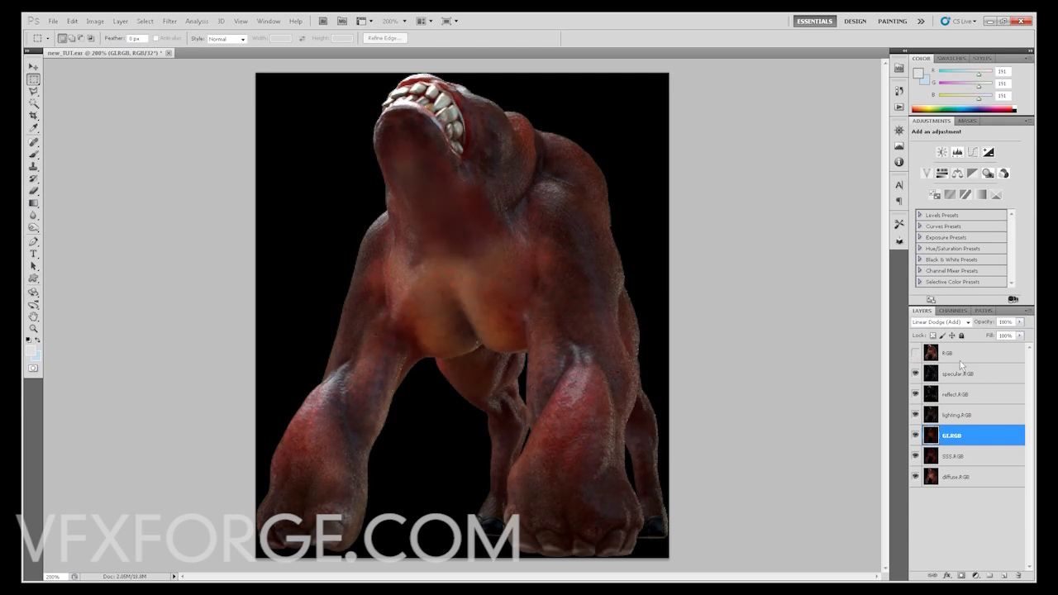
# - Try a Hue/Saturation adjustment layer above the specular.RGB layer and delete it
pyautogui.click(963, 358)
pyautogui.click(975, 376)
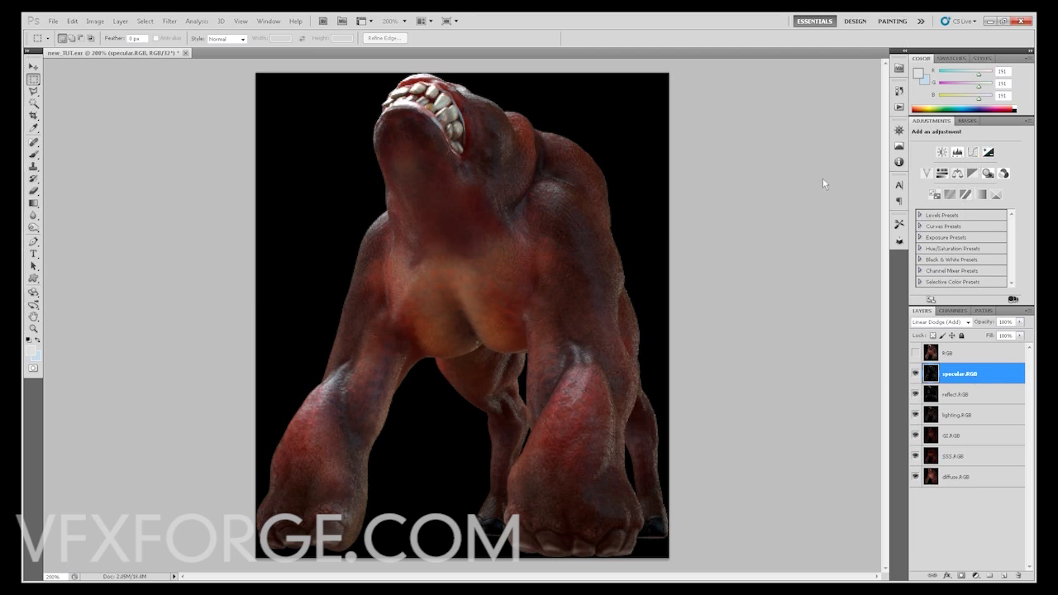
pyautogui.click(942, 174)
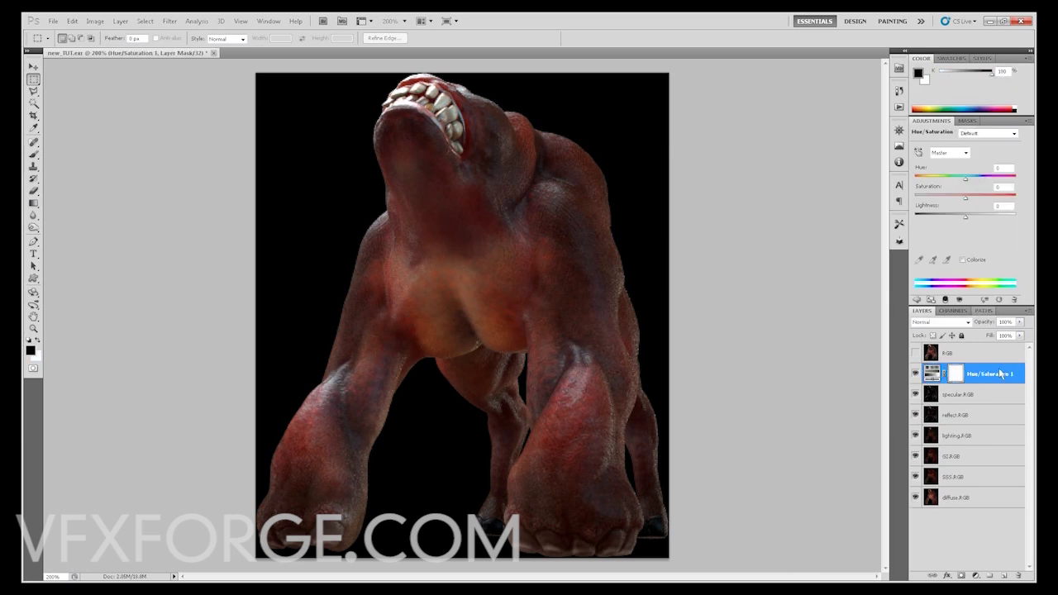
pyautogui.click(1020, 576)
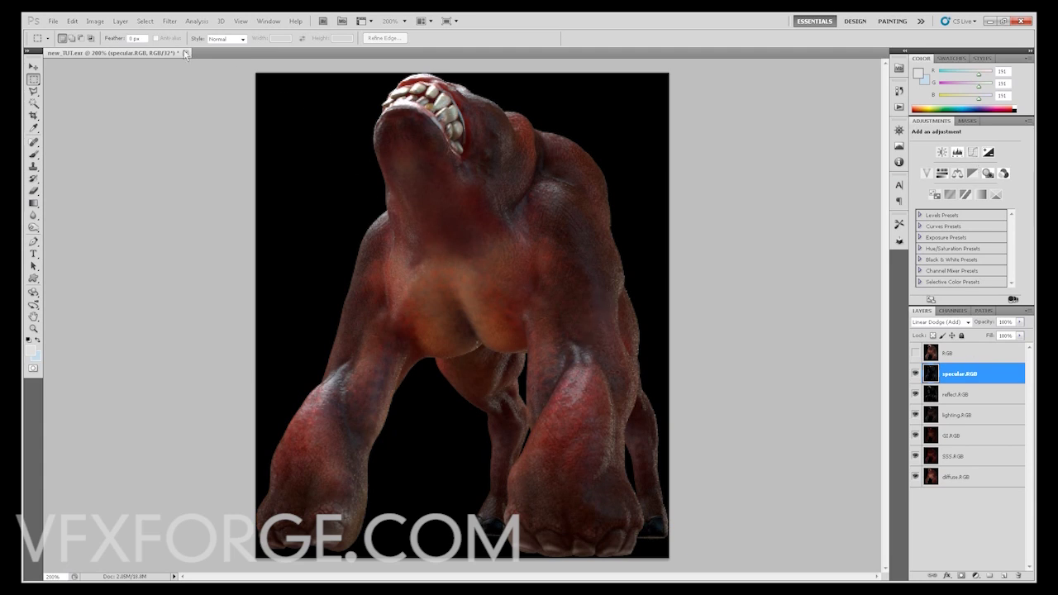
# - Convert the document to 16 Bits/Channel without merging the layers
pyautogui.click(98, 20)
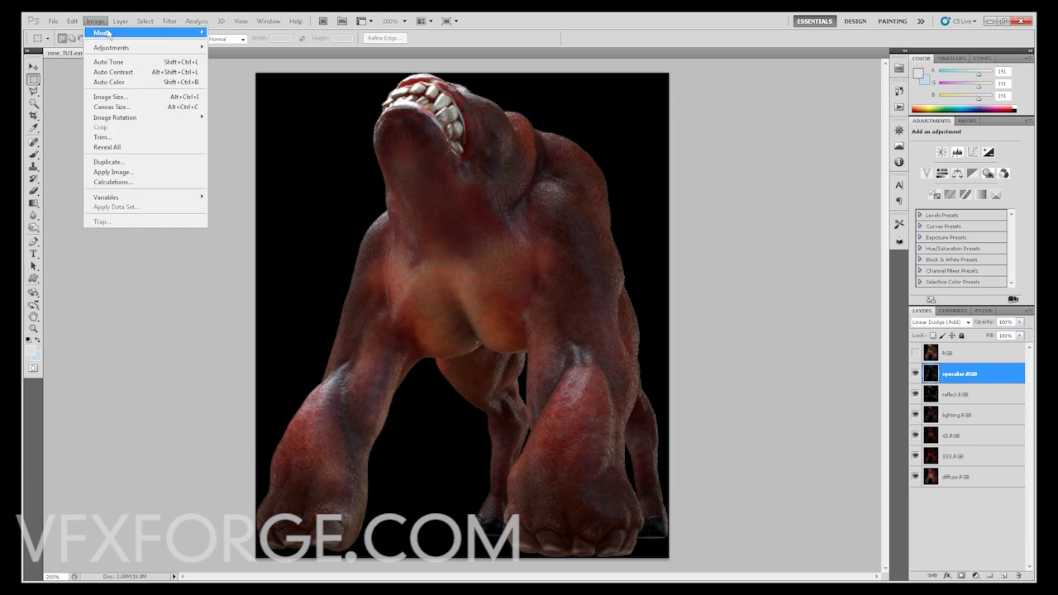
pyautogui.moveTo(106, 33)
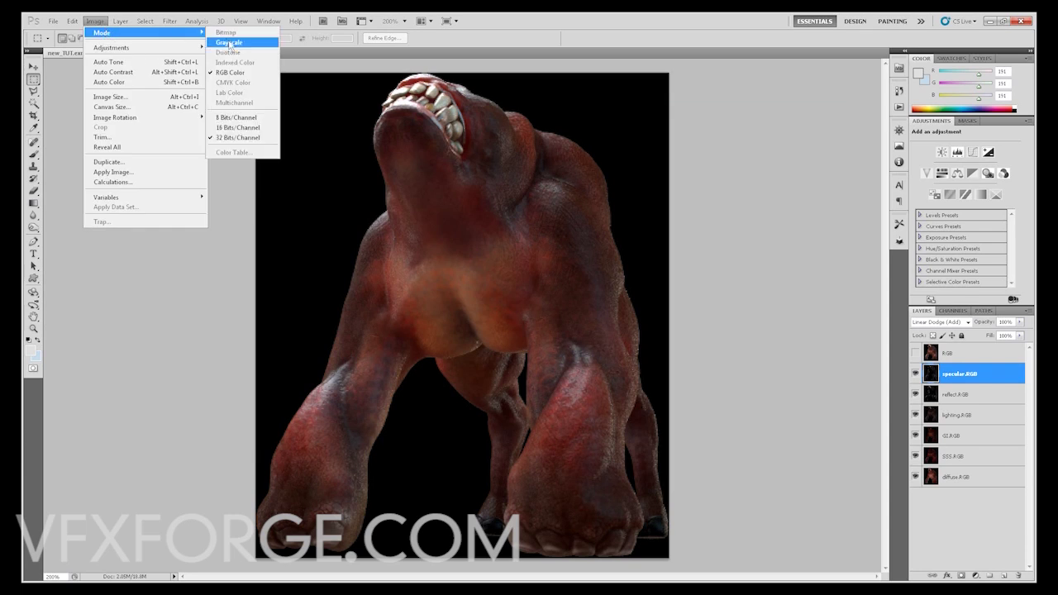
pyautogui.click(265, 130)
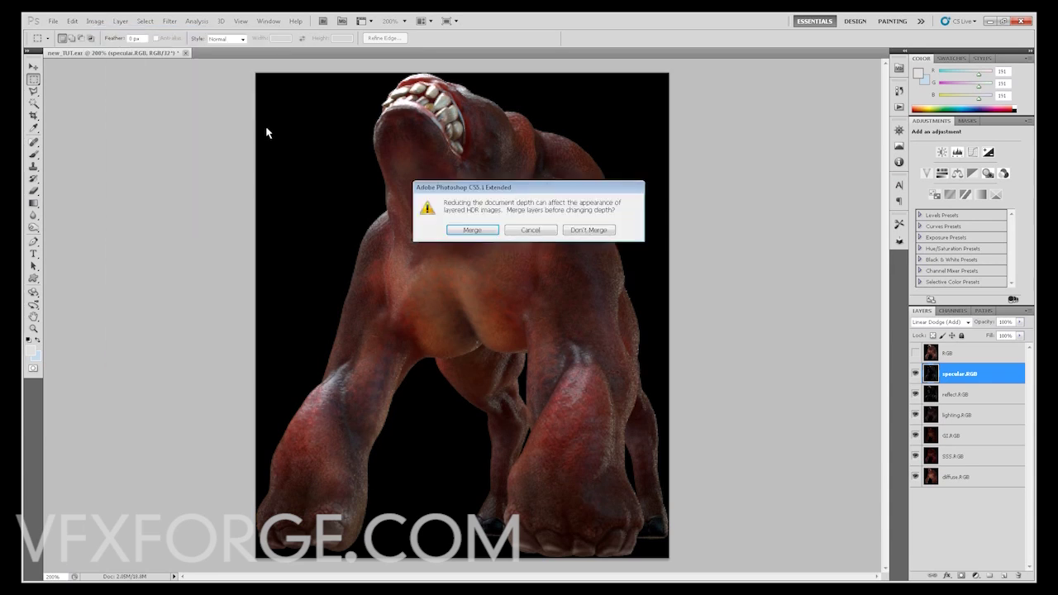
pyautogui.click(589, 231)
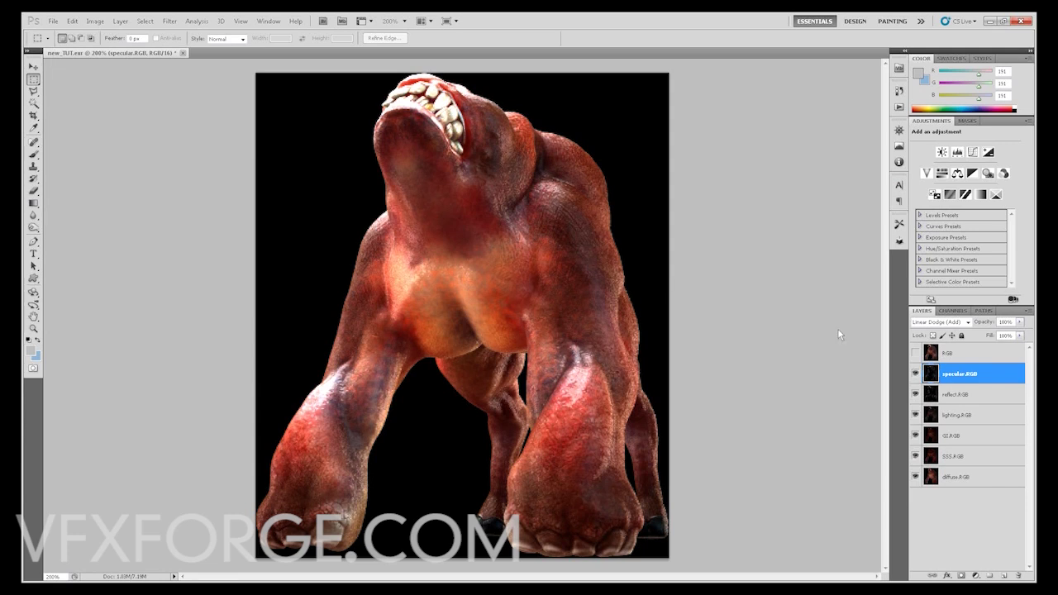
# - Compare the full RGB render with the 16-bit stacked passes by toggling the RGB layer's visibility, paying attention to the head
pyautogui.click(915, 354)
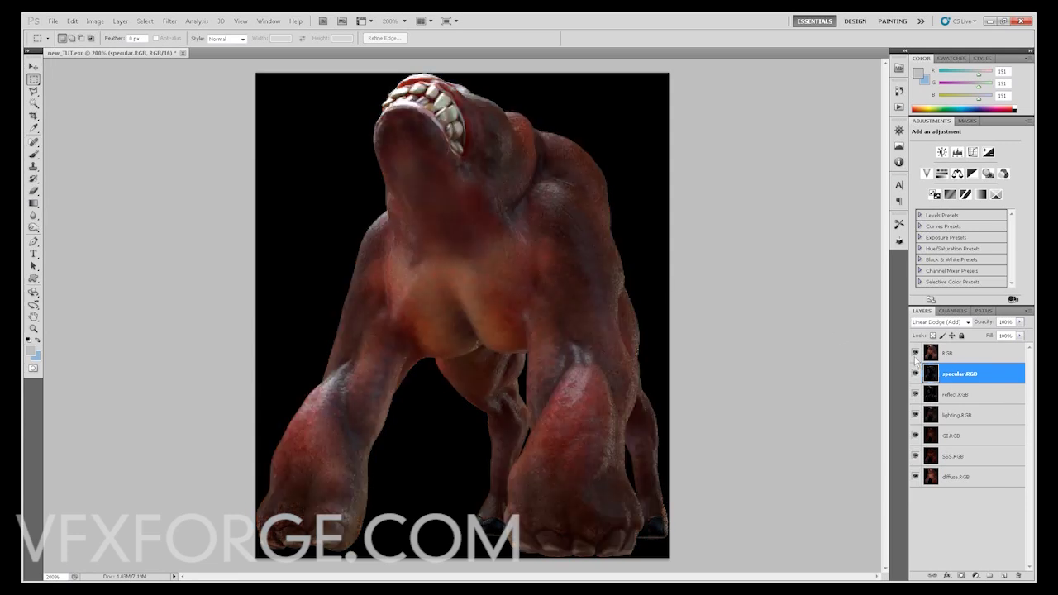
pyautogui.click(916, 353)
pyautogui.click(916, 354)
pyautogui.click(915, 354)
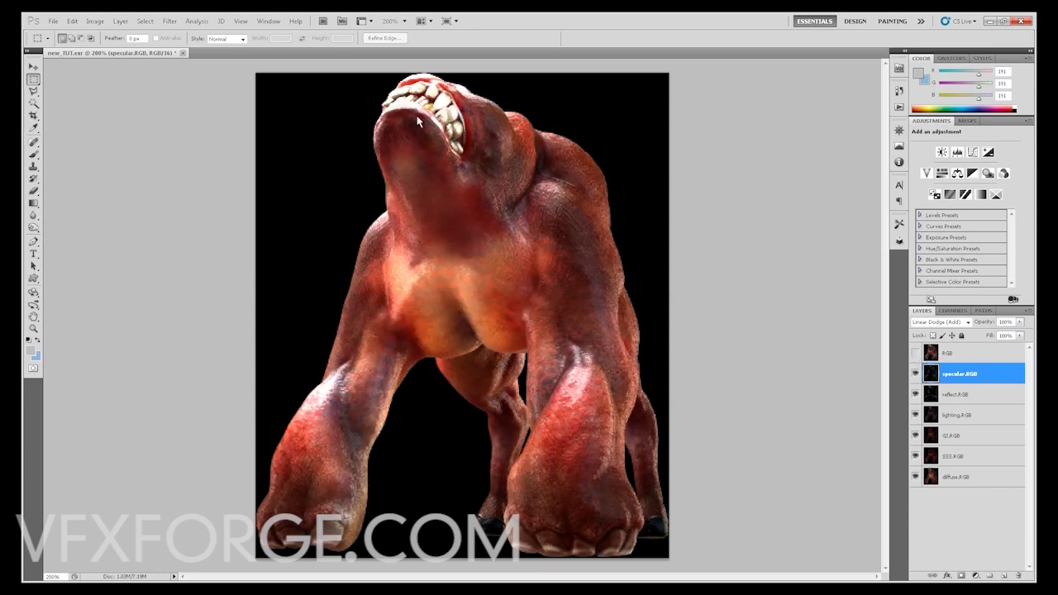
pyautogui.moveTo(366, 75); pyautogui.dragTo(461, 141)
pyautogui.click(444, 166)
pyautogui.click(915, 354)
pyautogui.click(915, 354)
pyautogui.click(915, 354)
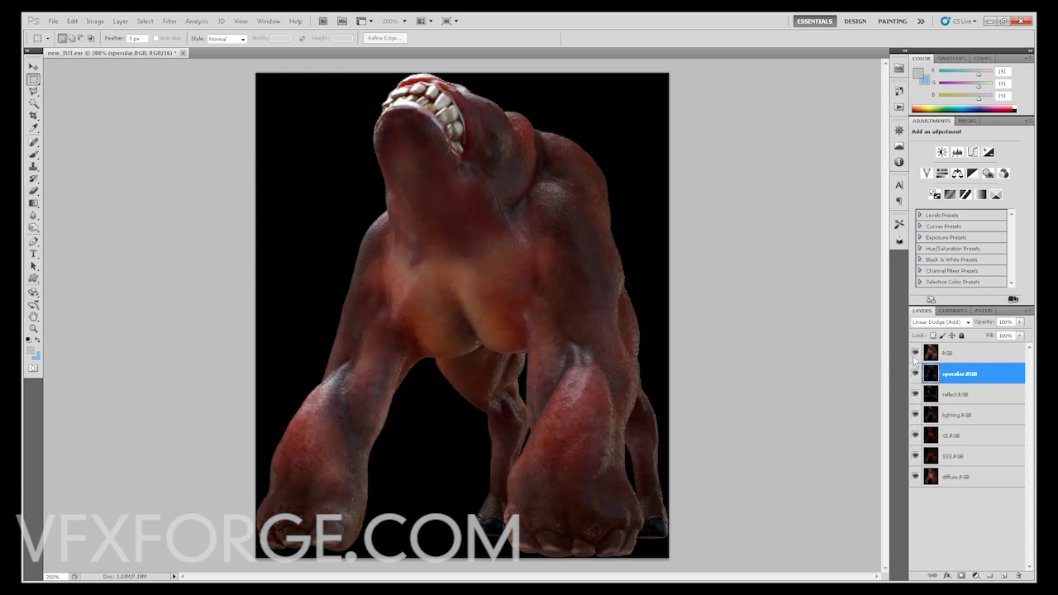
pyautogui.click(916, 354)
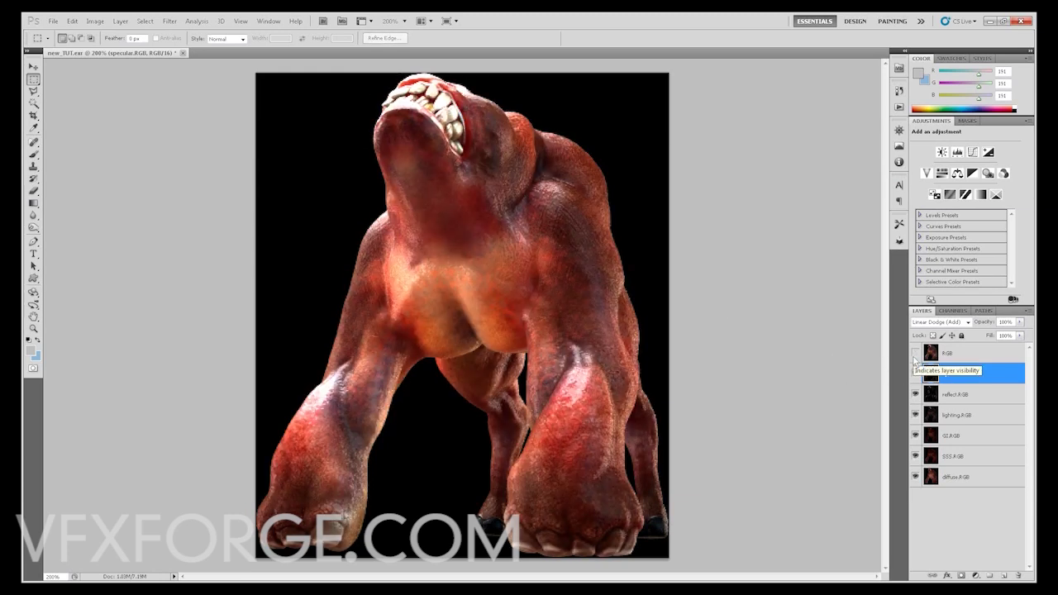
pyautogui.click(915, 354)
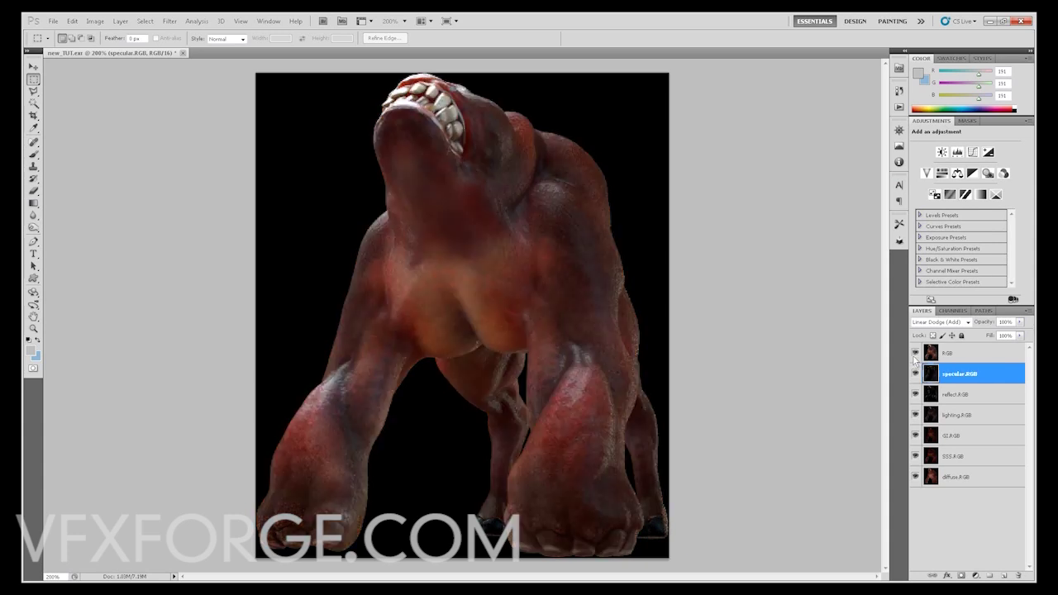
pyautogui.click(915, 354)
pyautogui.click(916, 354)
# - Add a Curves adjustment layer above specular.RGB and a Color Balance layer beneath it with the Cyan–Red midtones at +30
pyautogui.click(974, 152)
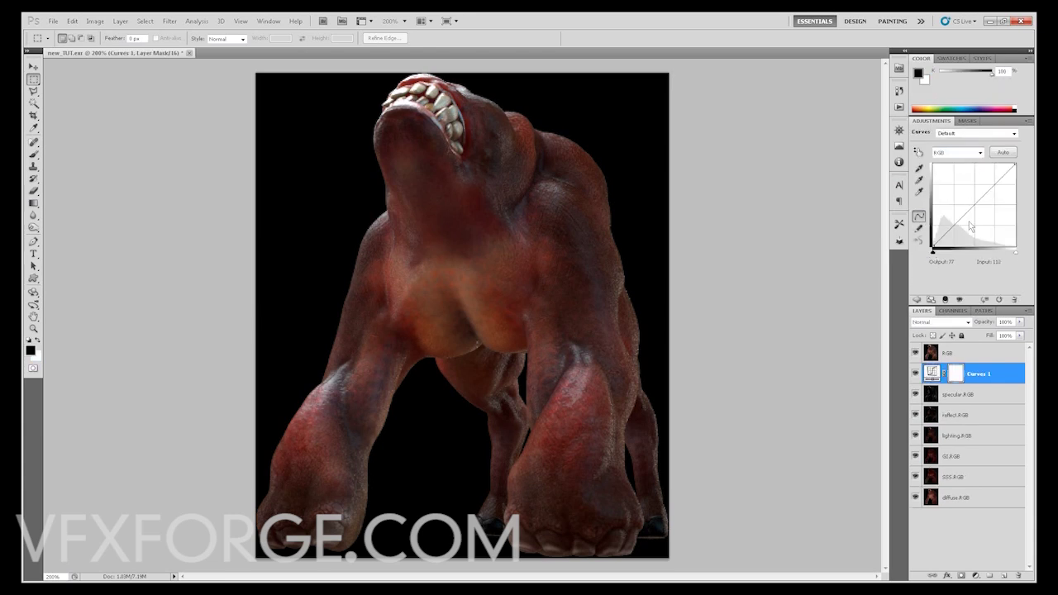
pyautogui.click(972, 394)
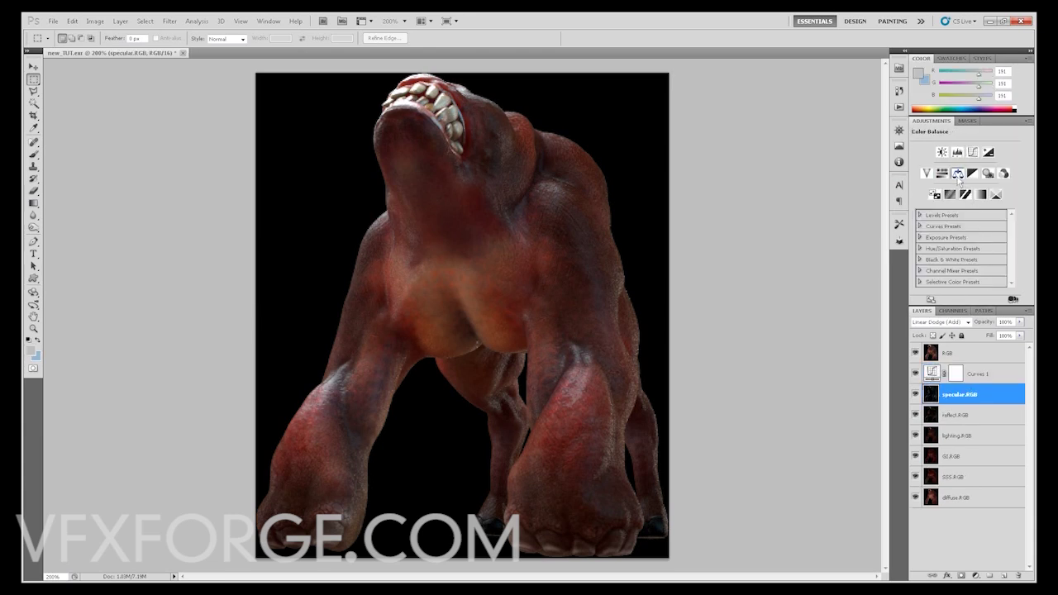
pyautogui.click(958, 174)
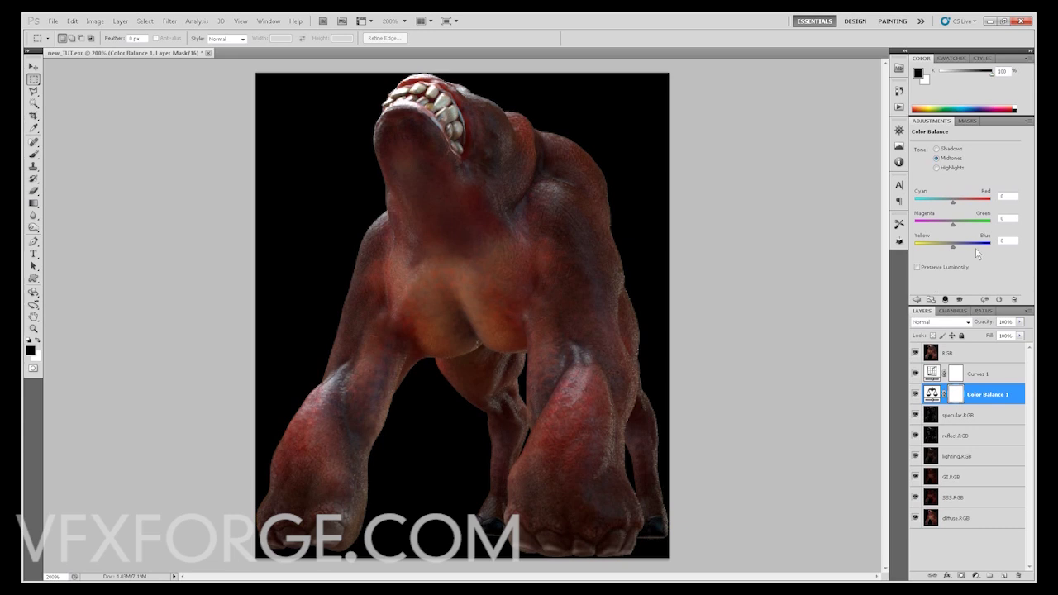
pyautogui.moveTo(956, 203)
pyautogui.mouseDown()
pyautogui.moveTo(944, 203)
pyautogui.moveTo(976, 202)
pyautogui.moveTo(964, 203)
pyautogui.mouseUp()
# - Hide the Color Balance, Curves and RGB layers to expose the 16-bit passes alone, and select the specular.RGB layer
pyautogui.click(916, 395)
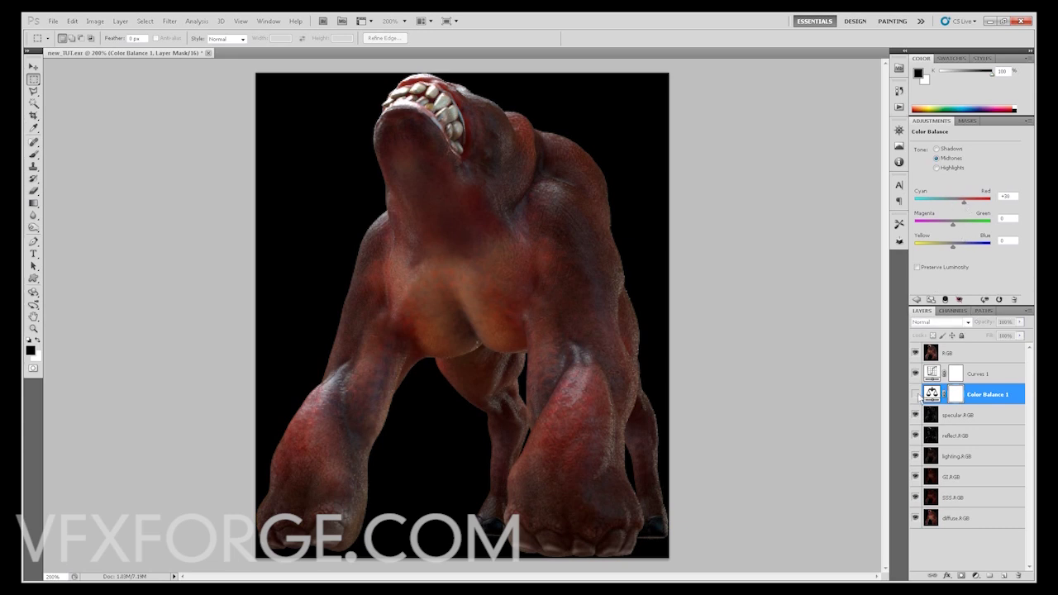
pyautogui.click(915, 375)
pyautogui.click(916, 392)
pyautogui.click(915, 395)
pyautogui.click(916, 353)
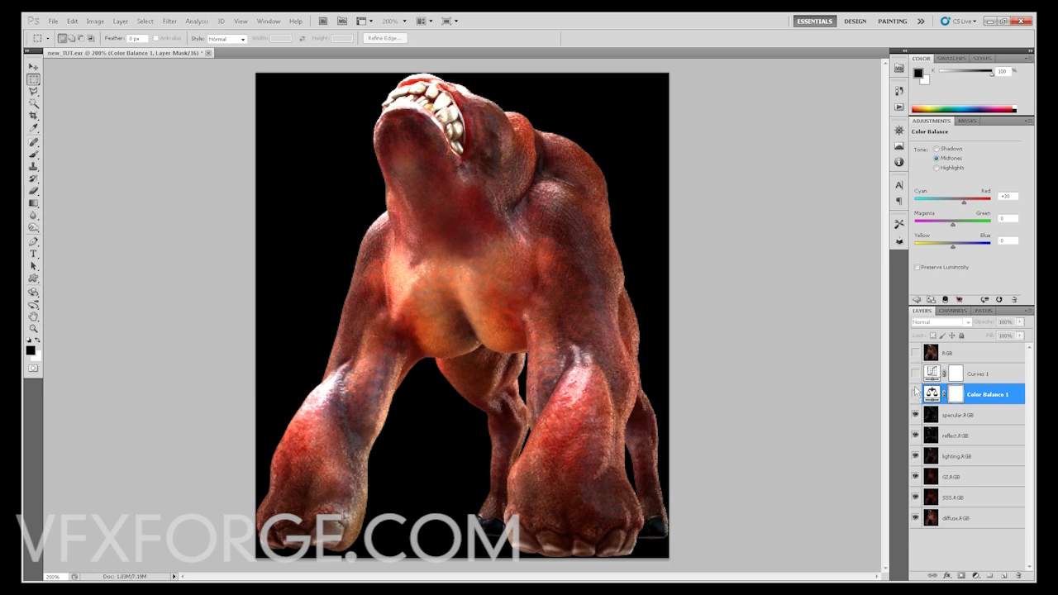
pyautogui.click(935, 420)
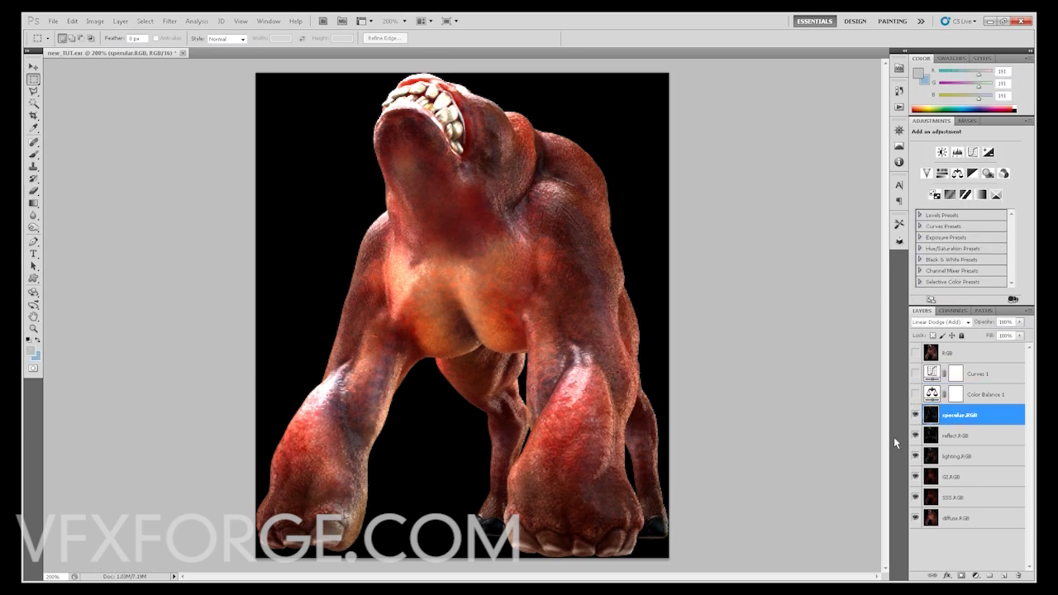
pyautogui.click(964, 434)
pyautogui.click(961, 418)
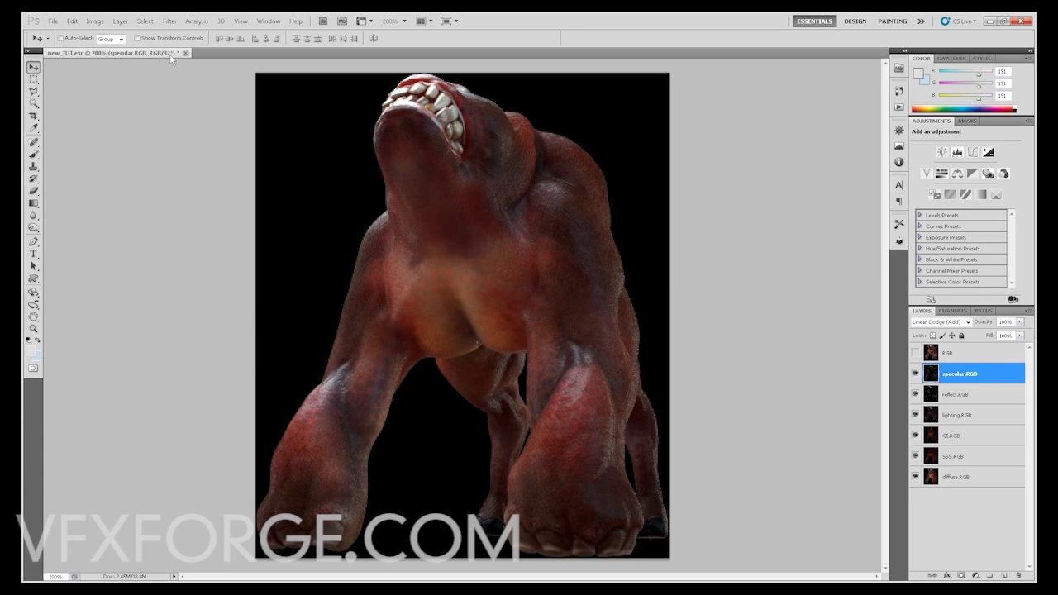
# - Compare the full RGB render with the 32-bit stacked passes around the head and chest, leaving the RGB layer hidden
pyautogui.click(915, 353)
pyautogui.click(956, 356)
pyautogui.hotkey('ctrl', '+')
pyautogui.scroll(3, 620, 273)
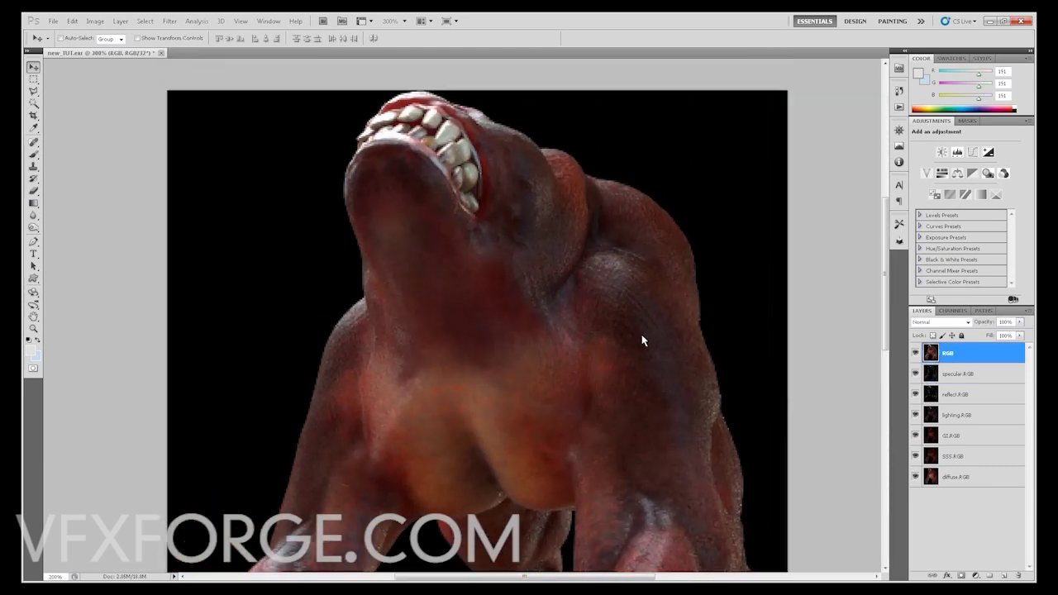
pyautogui.click(915, 353)
pyautogui.click(915, 353)
pyautogui.click(915, 353)
pyautogui.click(915, 353)
pyautogui.click(915, 353)
pyautogui.click(915, 353)
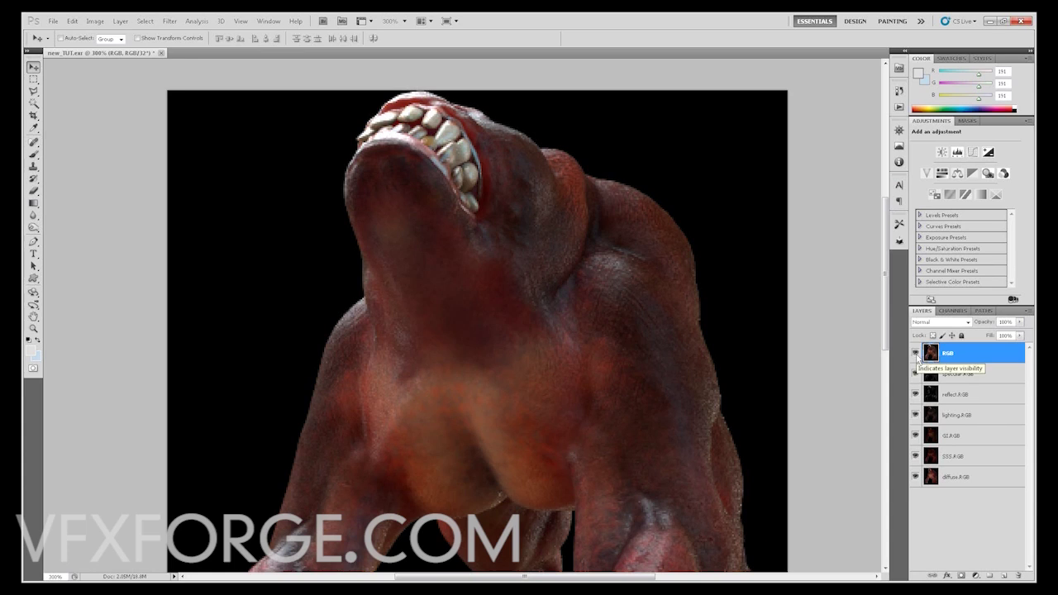
pyautogui.click(915, 353)
pyautogui.hotkey('ctrl', '-')
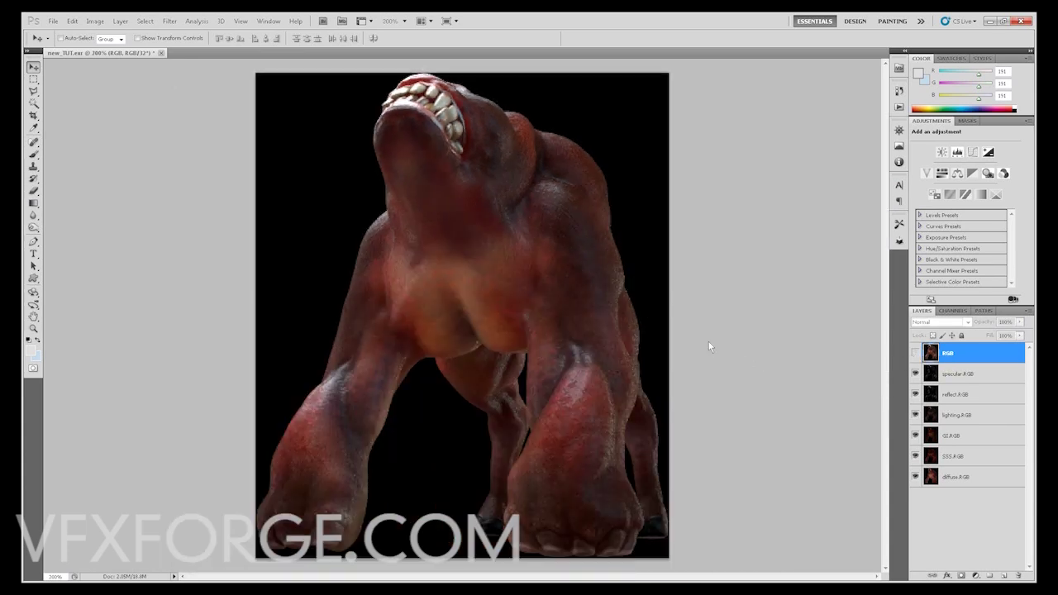
pyautogui.hotkey('ctrl', '+')
pyautogui.hotkey('ctrl', '-')
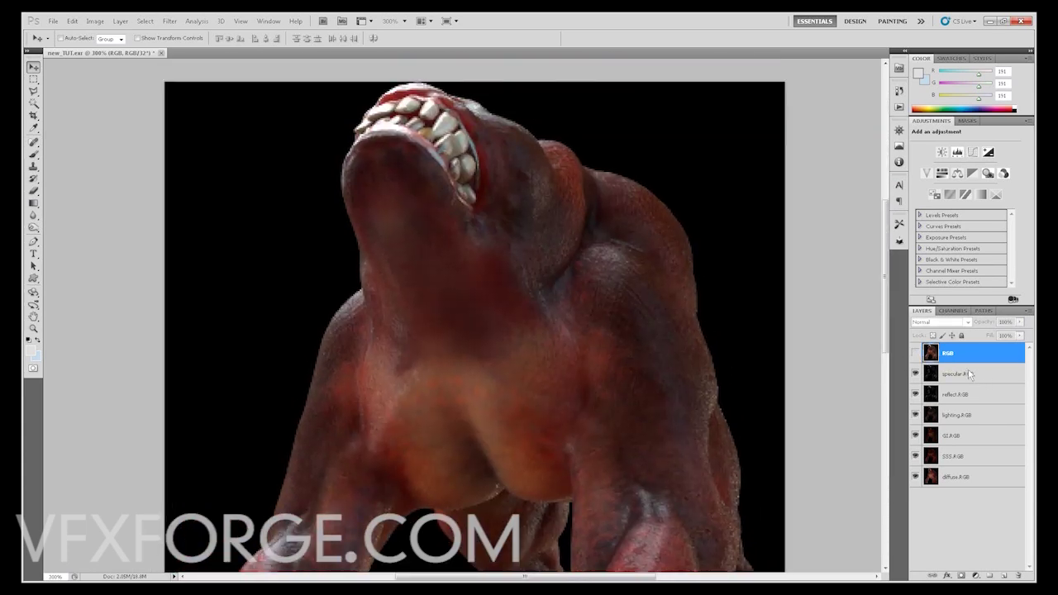
pyautogui.click(915, 353)
pyautogui.click(915, 353)
pyautogui.click(915, 353)
pyautogui.click(915, 353)
pyautogui.click(915, 353)
pyautogui.click(915, 353)
pyautogui.click(916, 353)
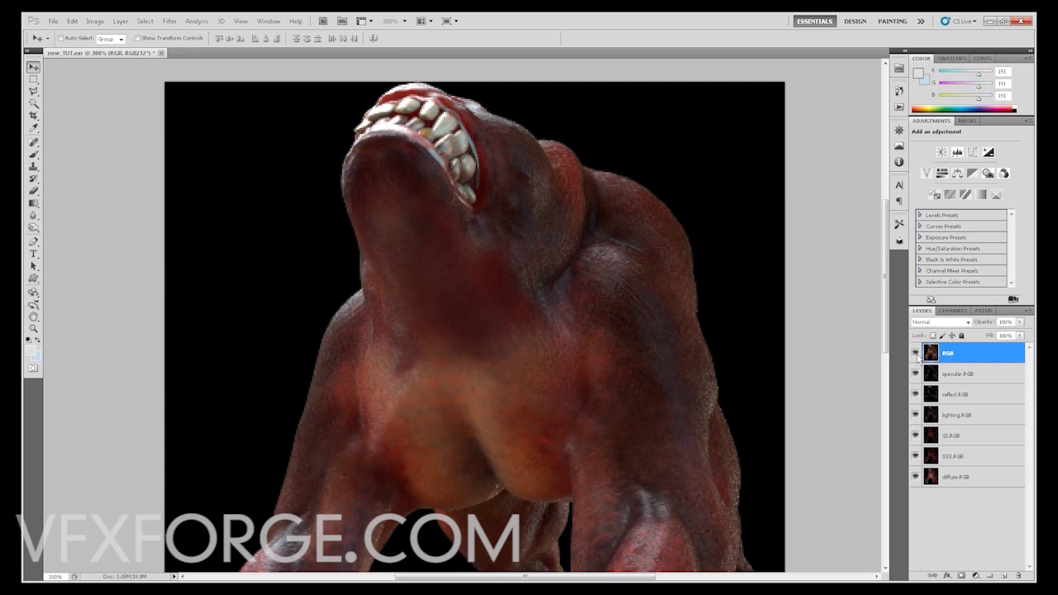
pyautogui.click(915, 353)
pyautogui.hotkey('ctrl', '-')
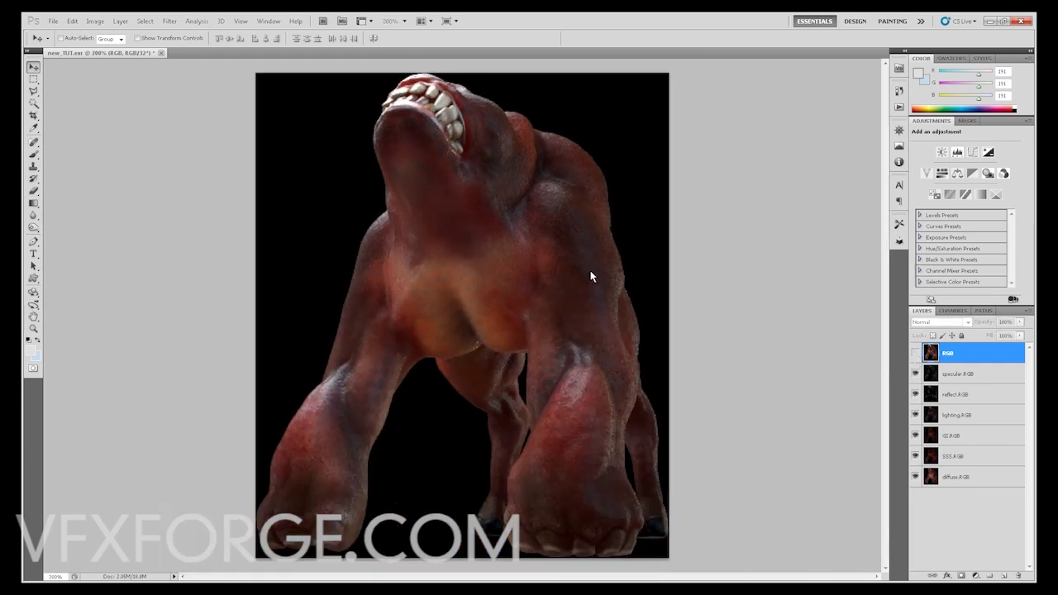
# - Open the Color Settings and look through the available RGB working spaces, including Linear RGB
pyautogui.click(90, 23)
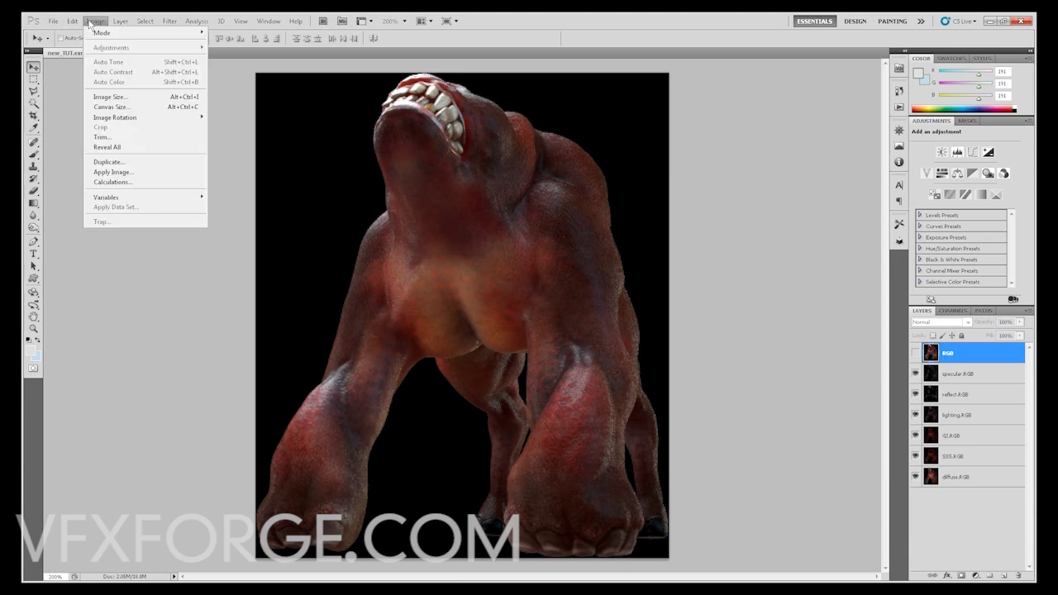
pyautogui.moveTo(80, 24)
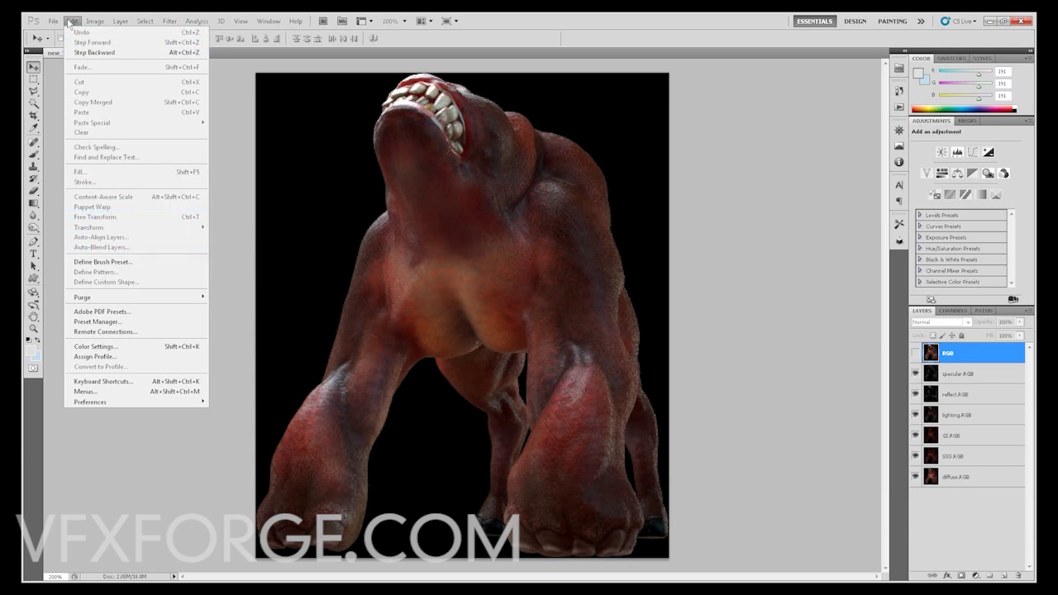
pyautogui.click(164, 347)
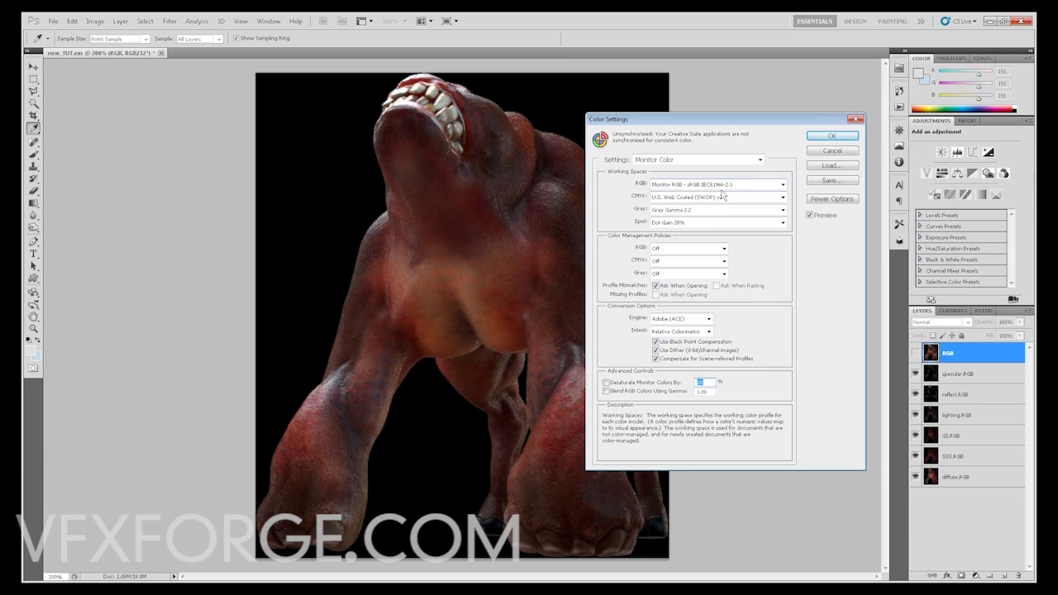
pyautogui.click(785, 189)
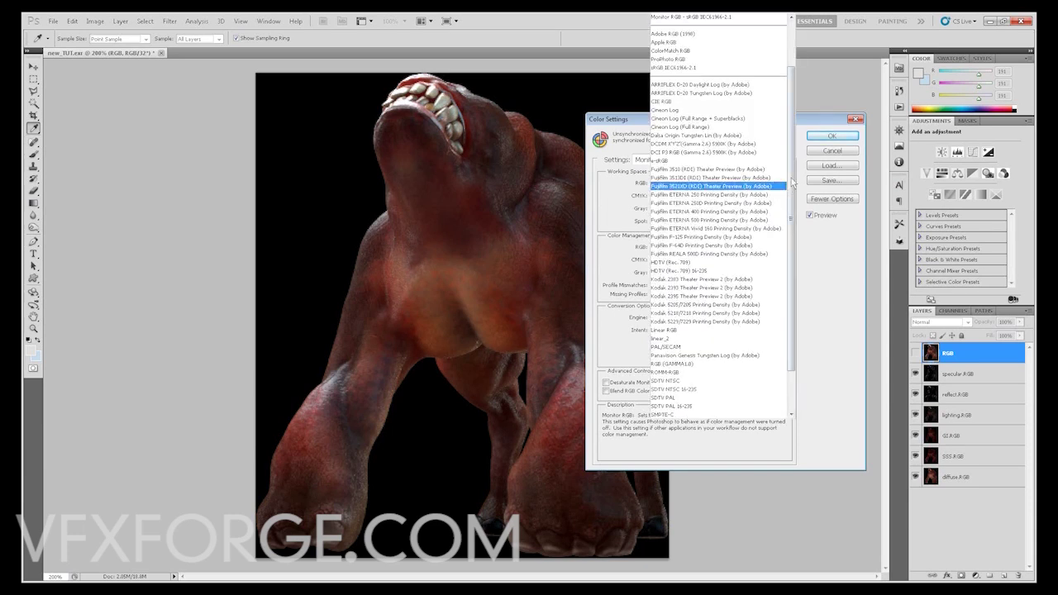
pyautogui.click(791, 176)
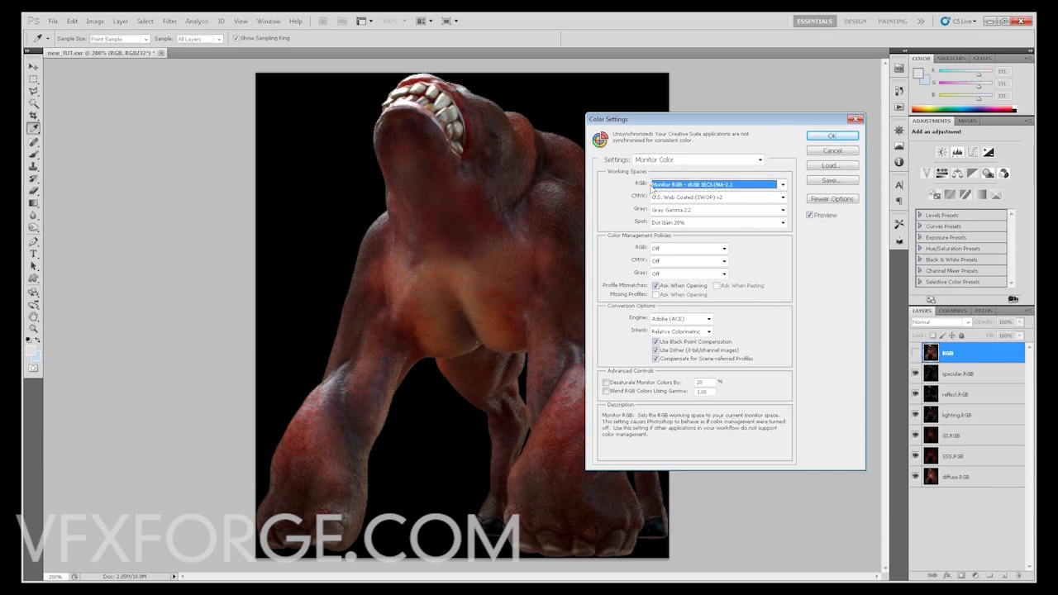
pyautogui.click(669, 190)
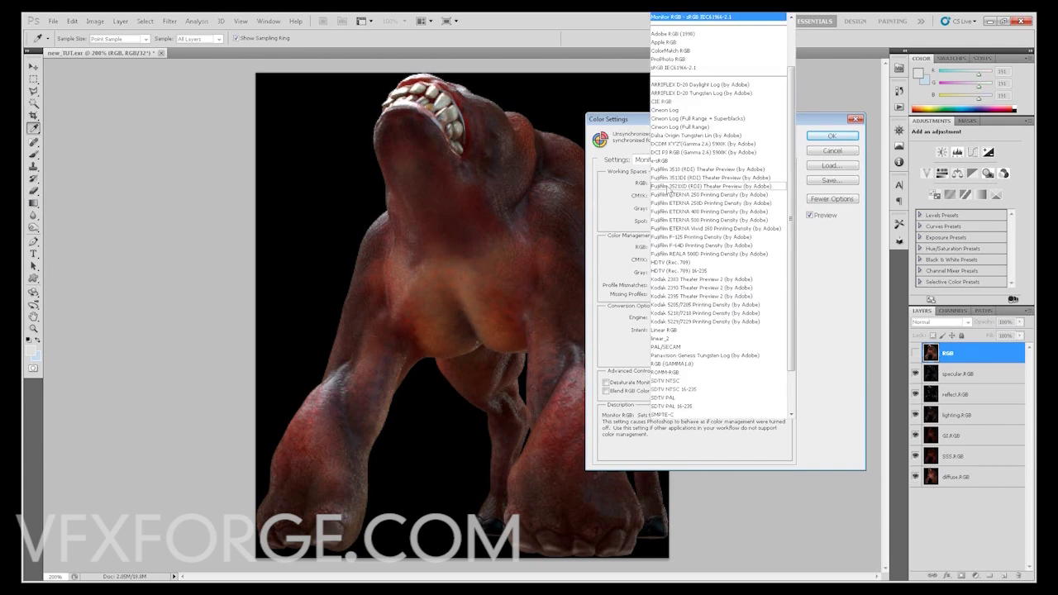
pyautogui.scroll(-2, 668, 189)
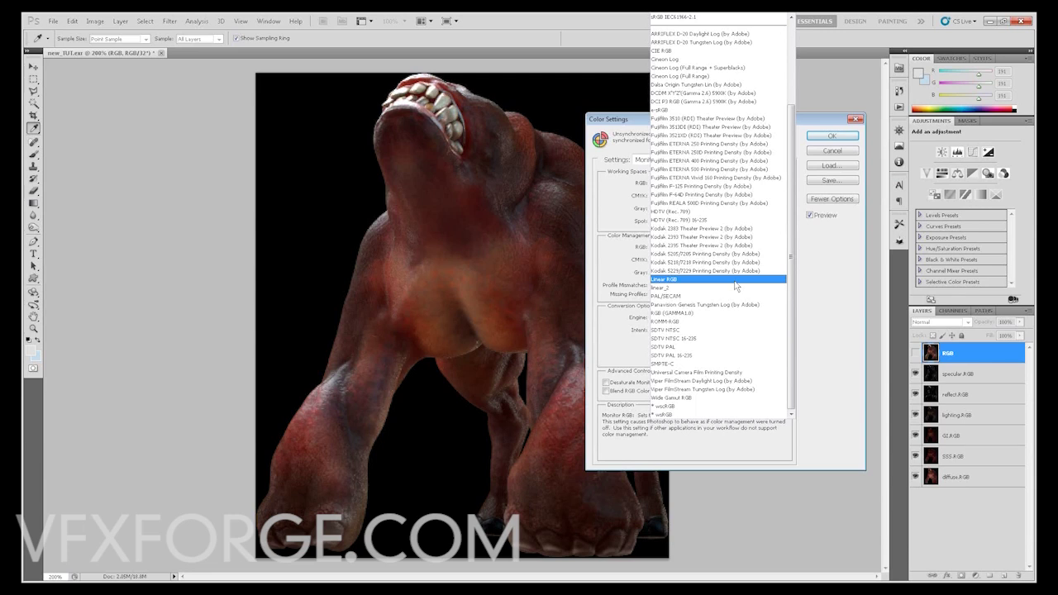
pyautogui.click(619, 283)
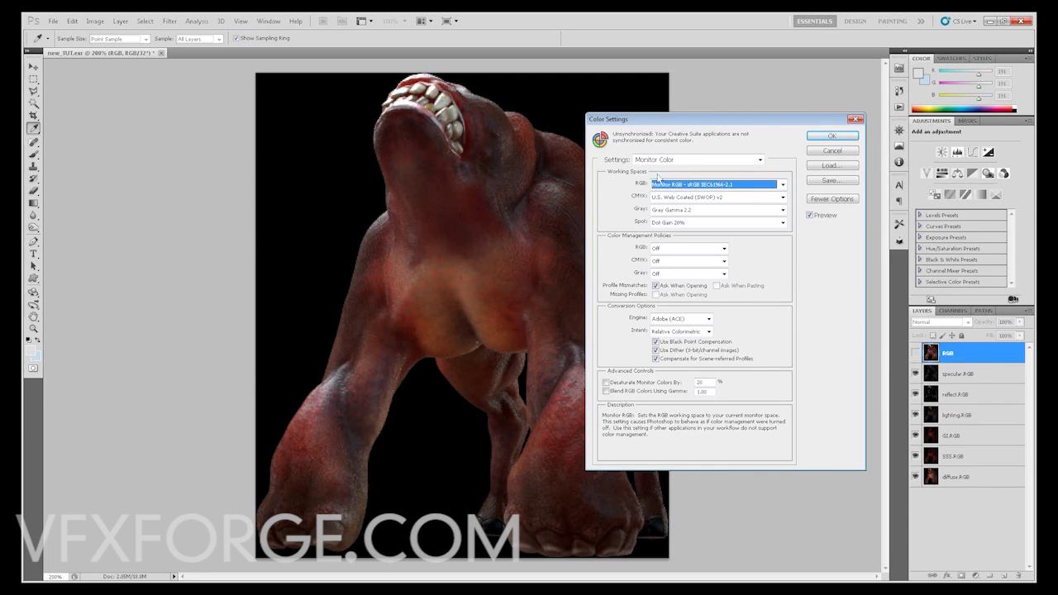
pyautogui.click(659, 184)
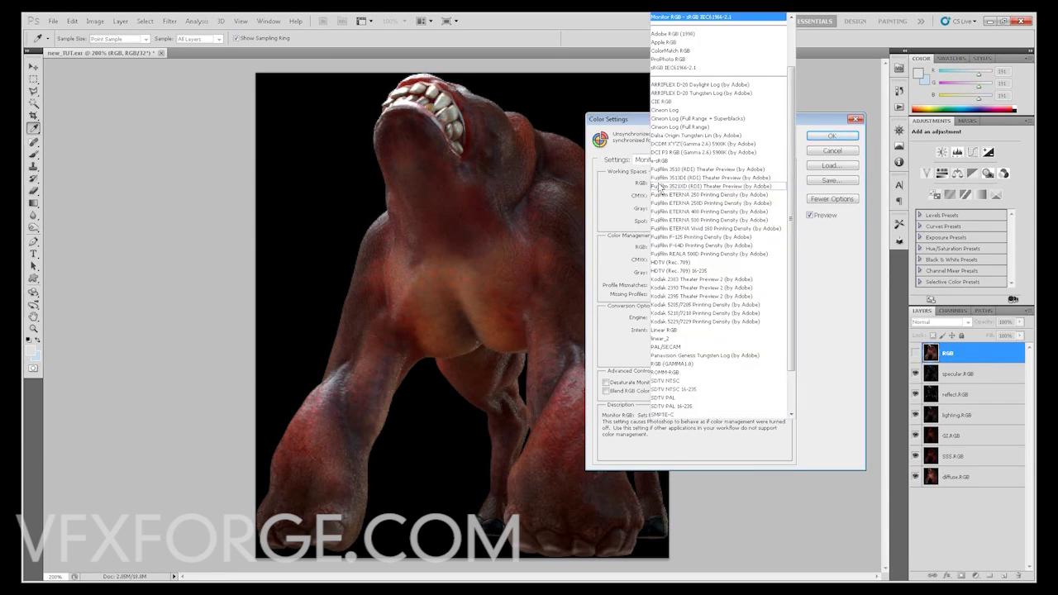
pyautogui.click(638, 190)
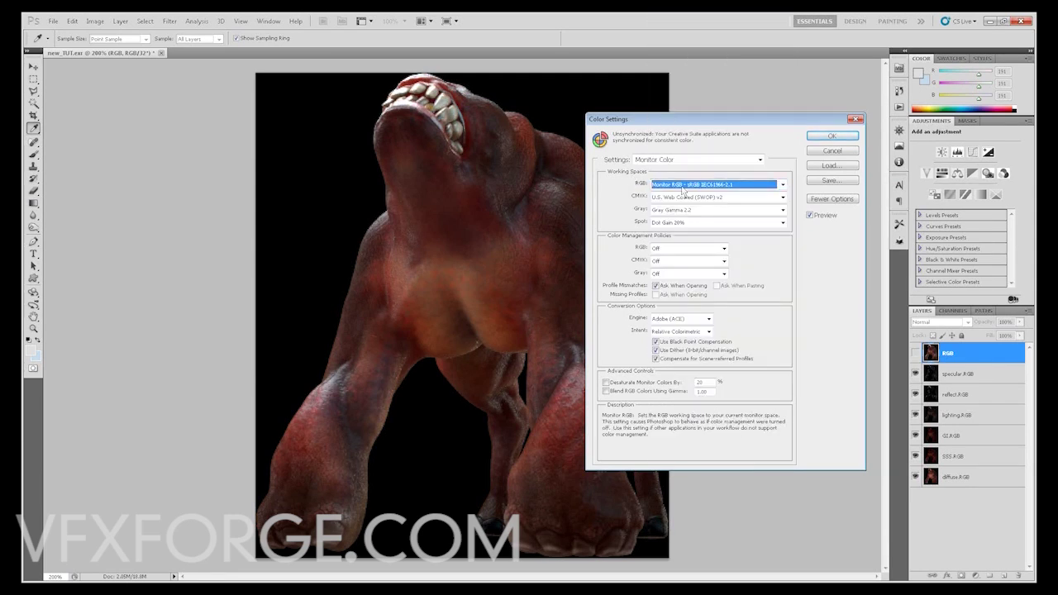
# - Set the RGB working space to Linear RGB and apply the color settings
pyautogui.click(683, 189)
pyautogui.scroll(-2, 683, 185)
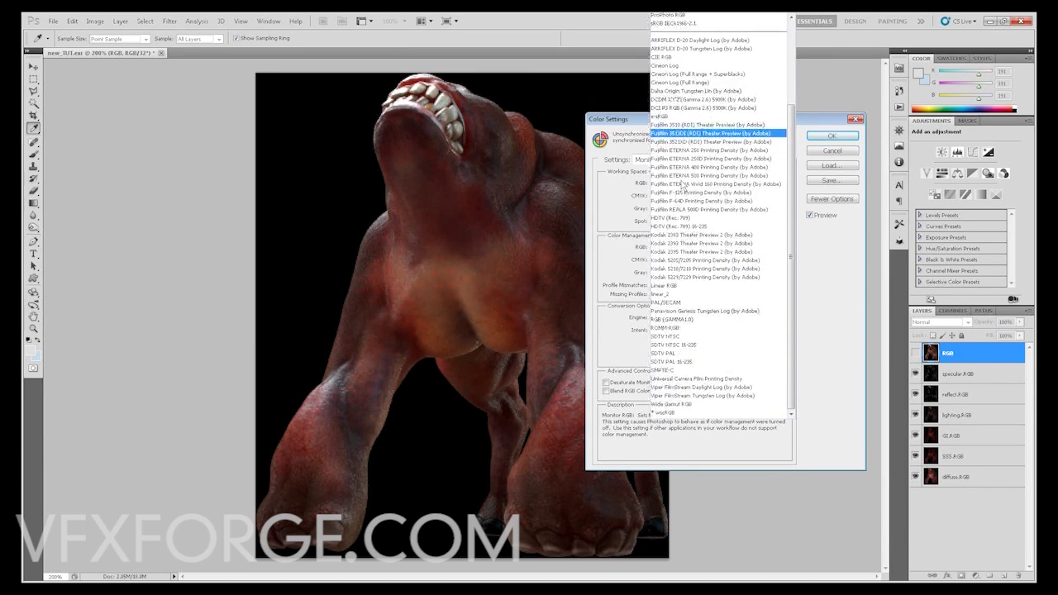
pyautogui.scroll(-1, 681, 185)
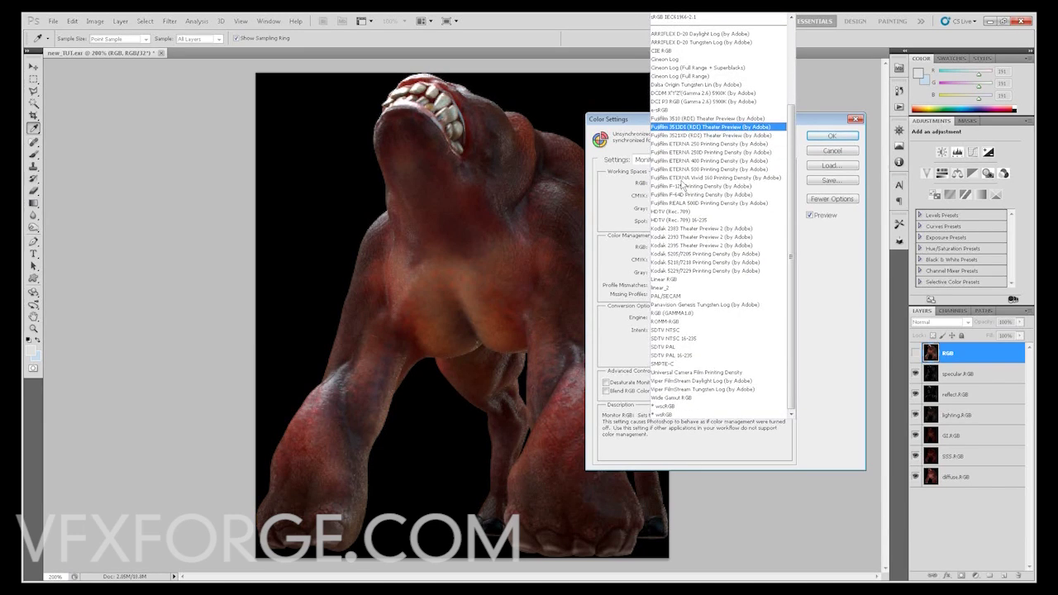
pyautogui.click(694, 281)
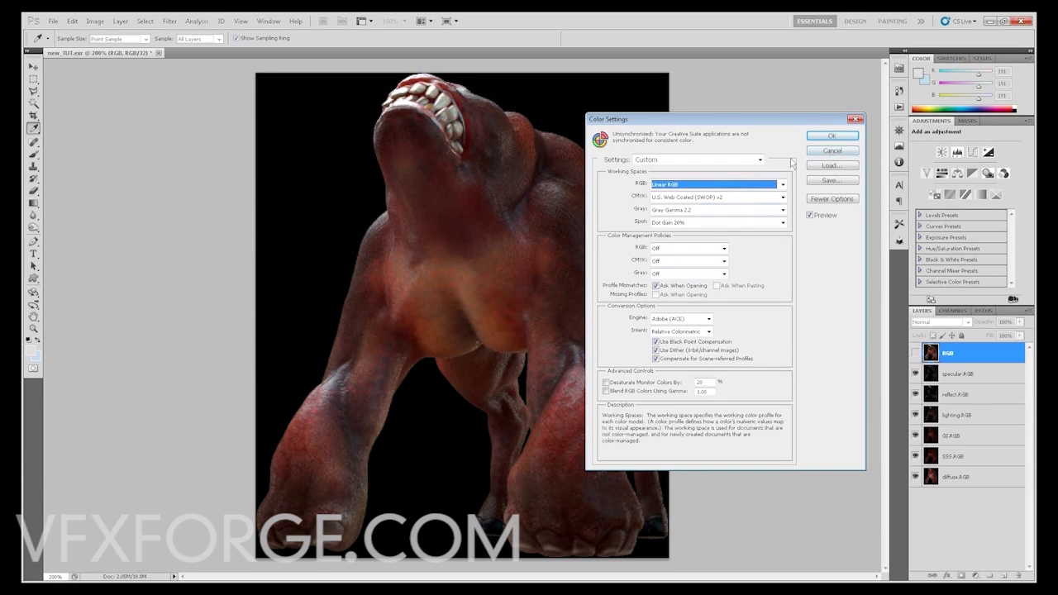
pyautogui.click(826, 139)
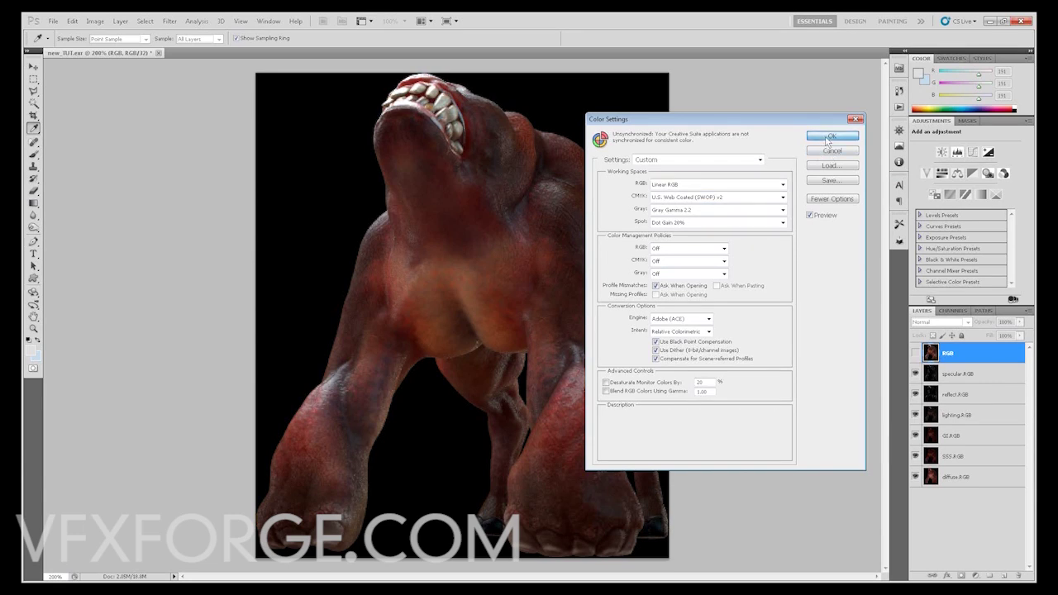
pyautogui.press('v')
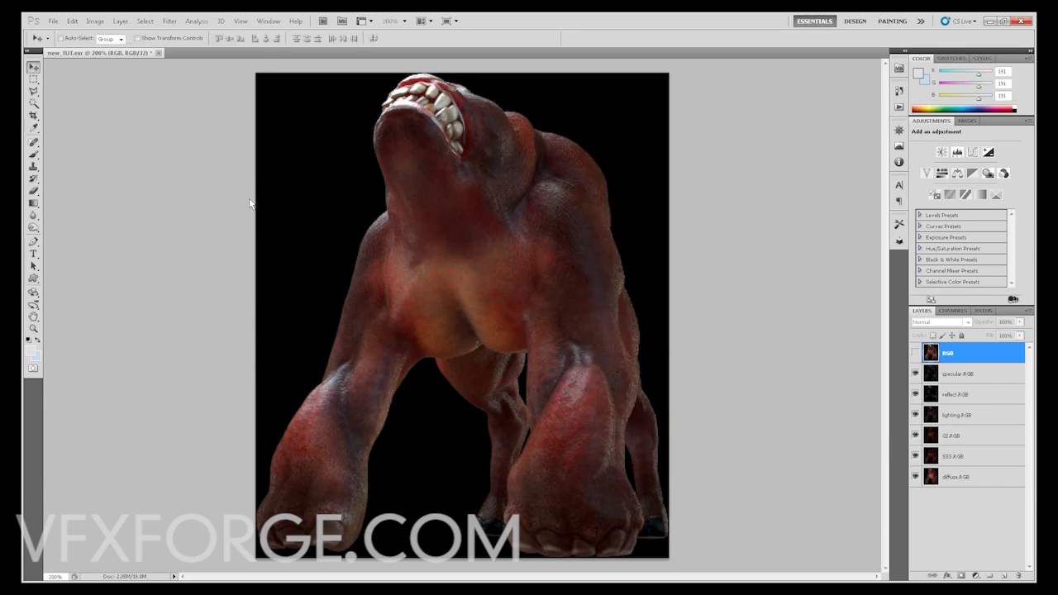
# - Convert the document to 16 Bits/Channel without merging the layers
pyautogui.click(94, 24)
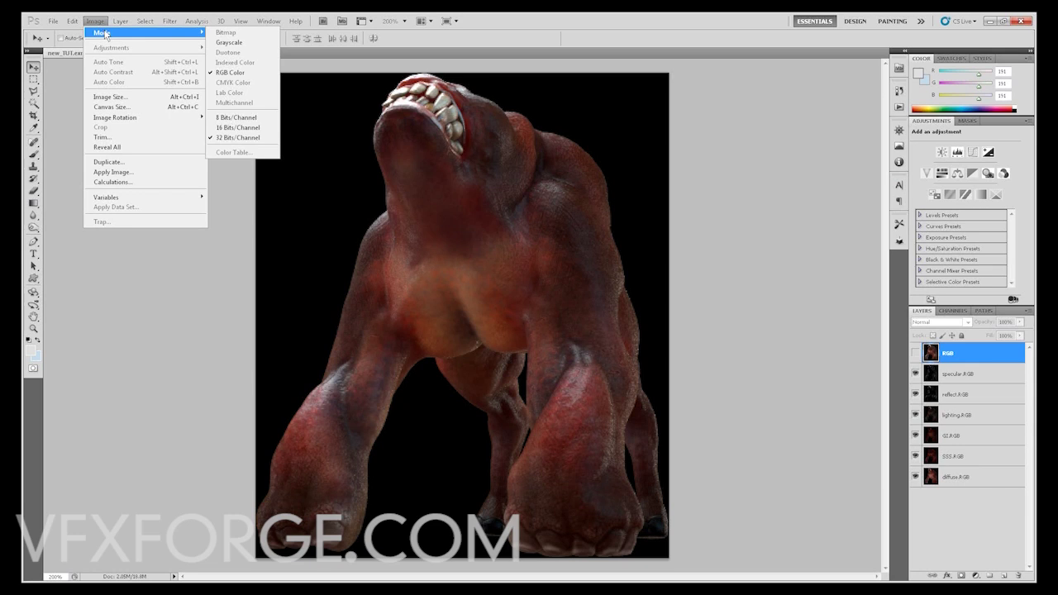
pyautogui.click(265, 129)
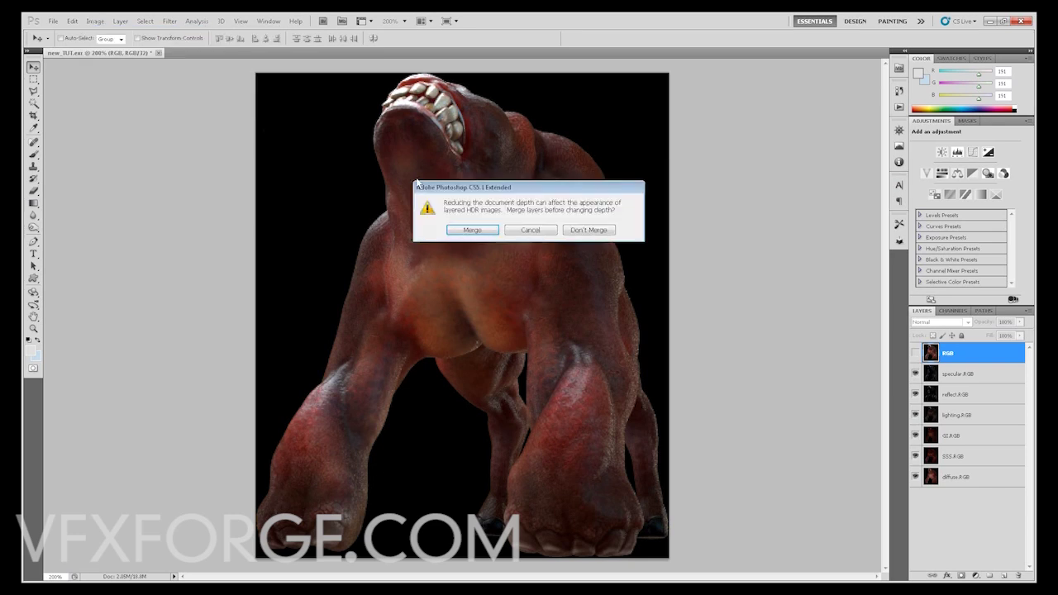
pyautogui.click(589, 230)
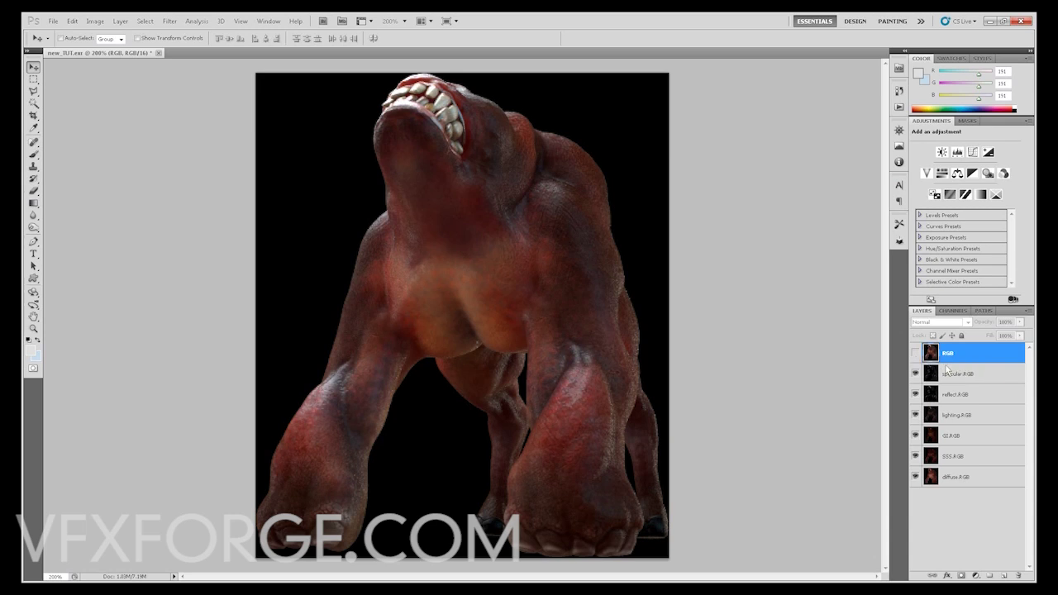
# - Compare the full RGB render with the 16-bit stacked passes under the Linear RGB working space by toggling the RGB layer's visibility
pyautogui.click(916, 357)
pyautogui.click(918, 358)
pyautogui.click(918, 358)
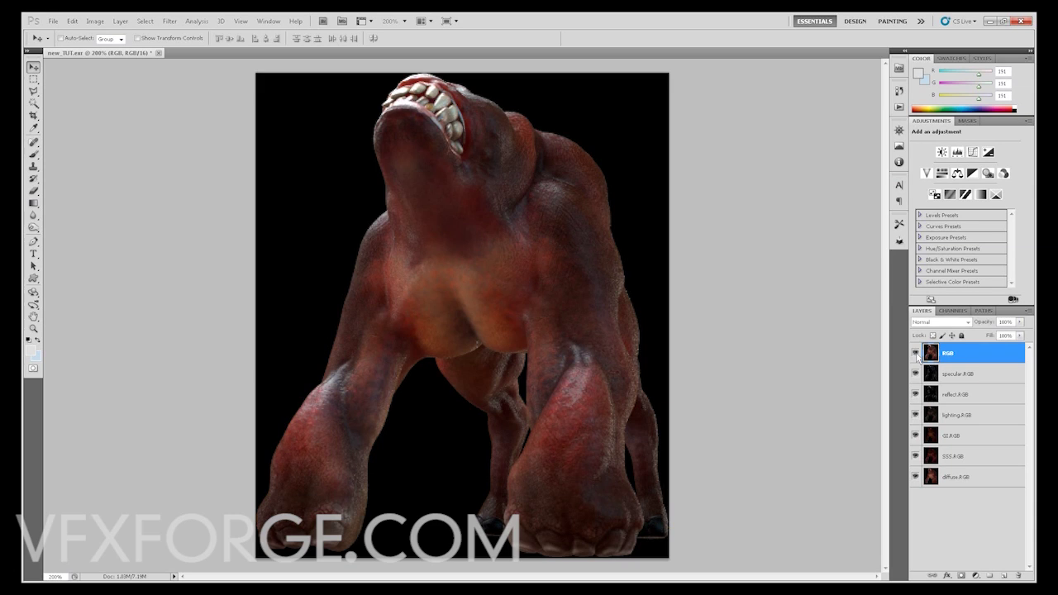
pyautogui.click(918, 358)
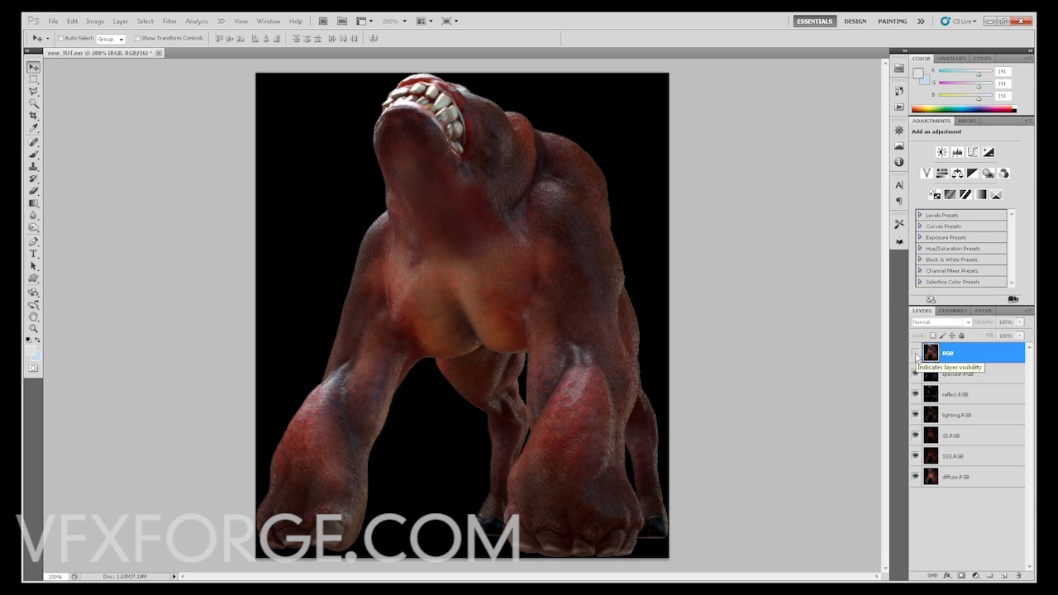
pyautogui.click(916, 358)
pyautogui.click(916, 357)
pyautogui.click(916, 357)
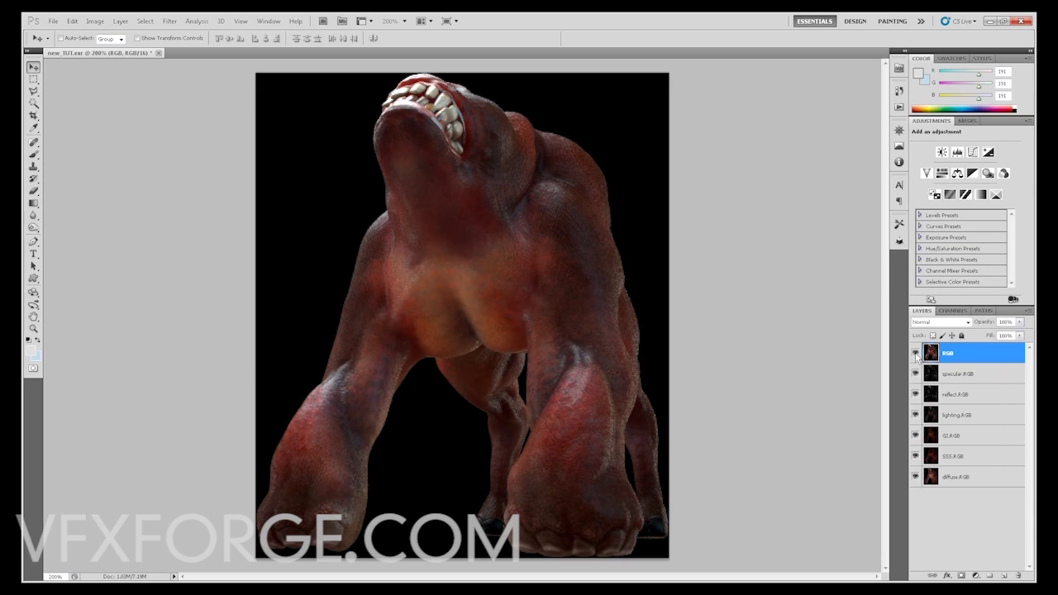
# - Select the specular.RGB layer, recheck the stacked passes against the full render, and leave the RGB layer hidden
pyautogui.click(959, 375)
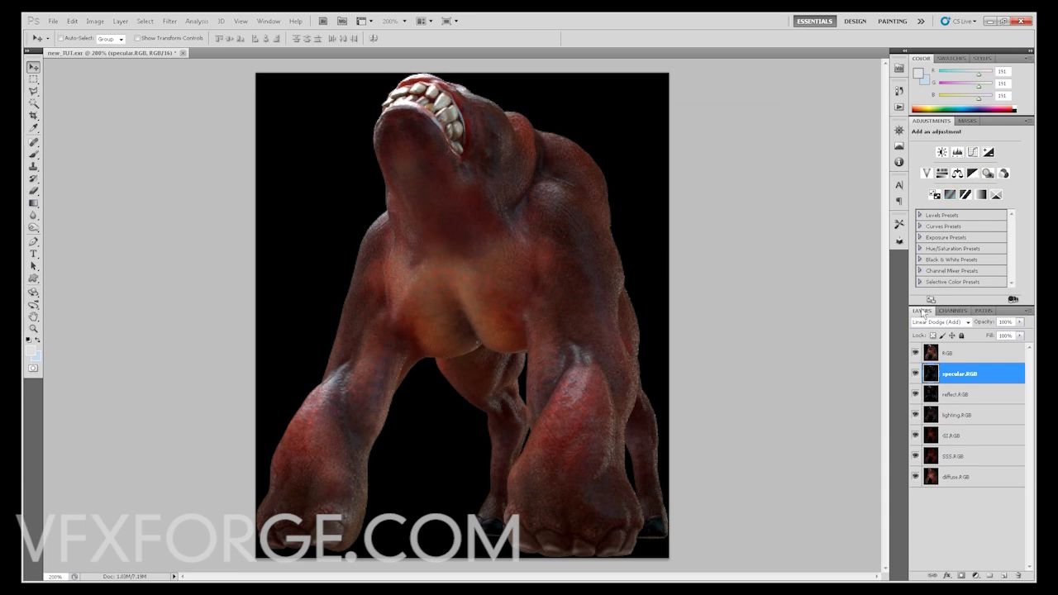
pyautogui.click(916, 354)
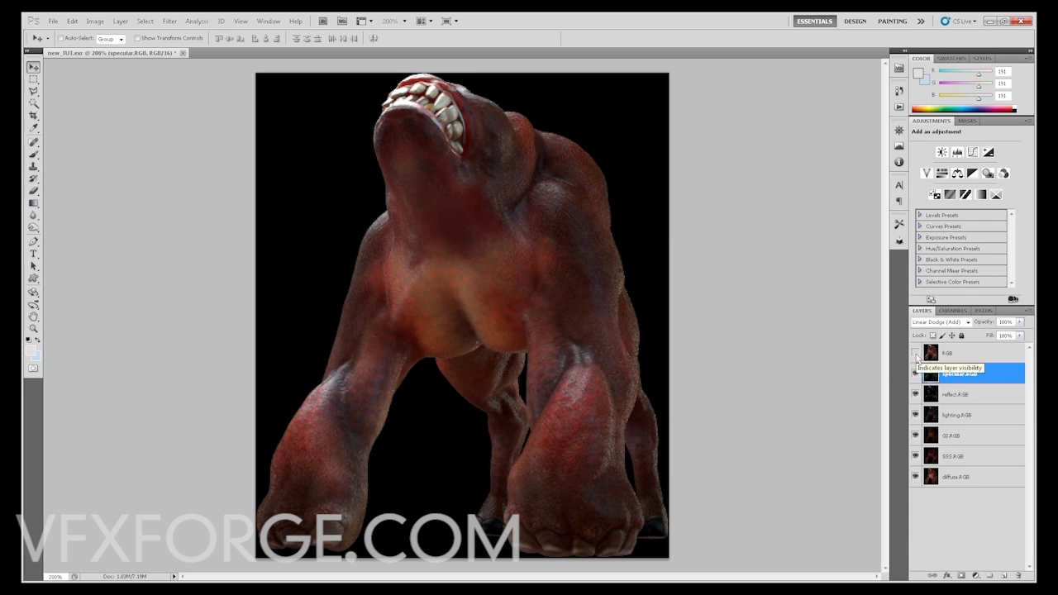
pyautogui.click(916, 354)
pyautogui.click(916, 354)
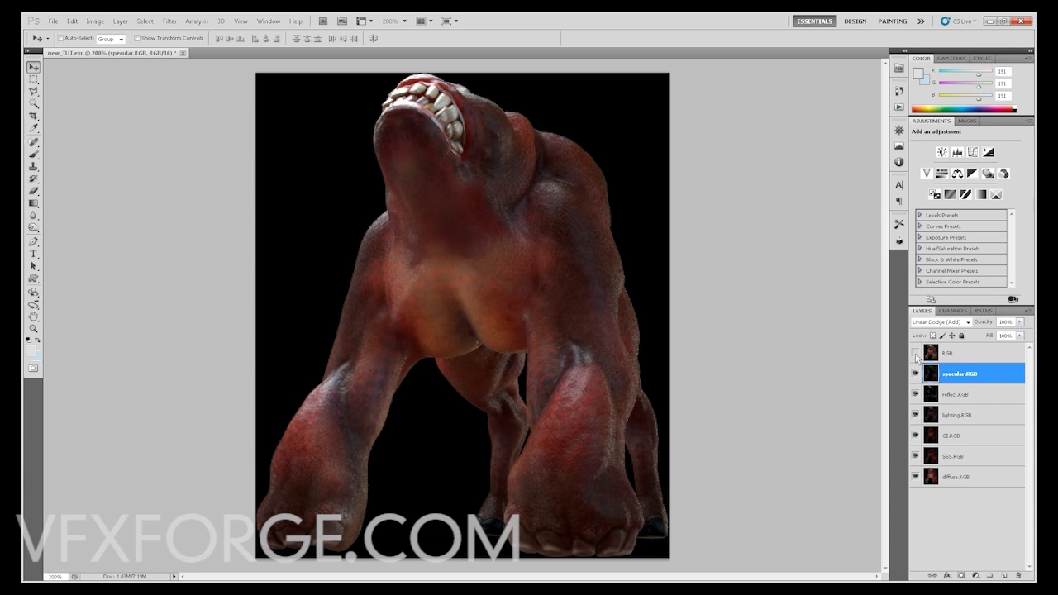
pyautogui.click(916, 354)
pyautogui.click(916, 354)
# - Set the RGB working space back to Monitor RGB - sRGB IEC61966-2.1 in the Color Settings and apply it
pyautogui.click(92, 20)
pyautogui.moveTo(159, 38)
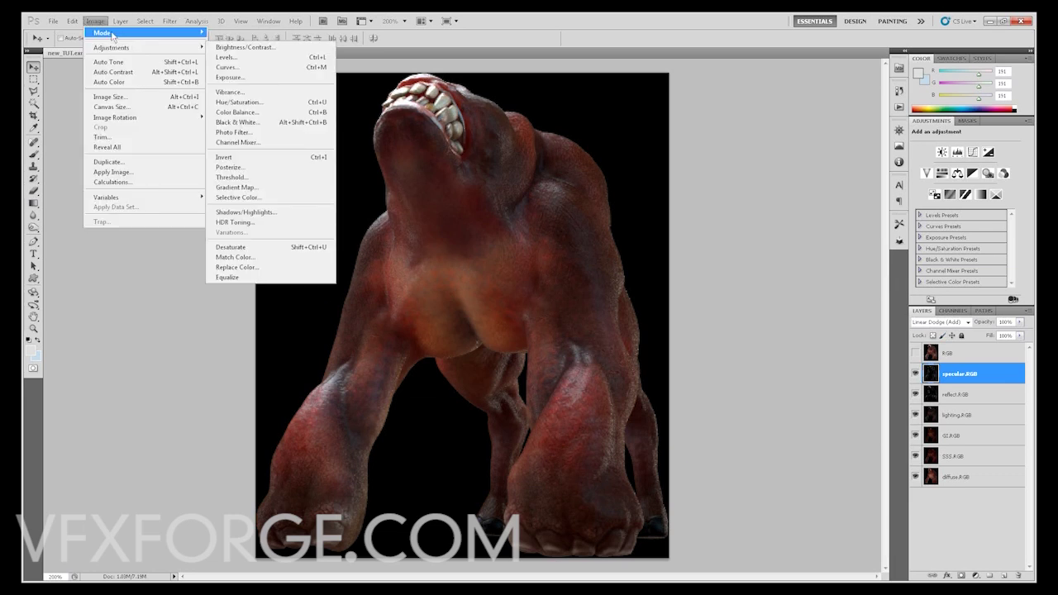
pyautogui.moveTo(75, 25)
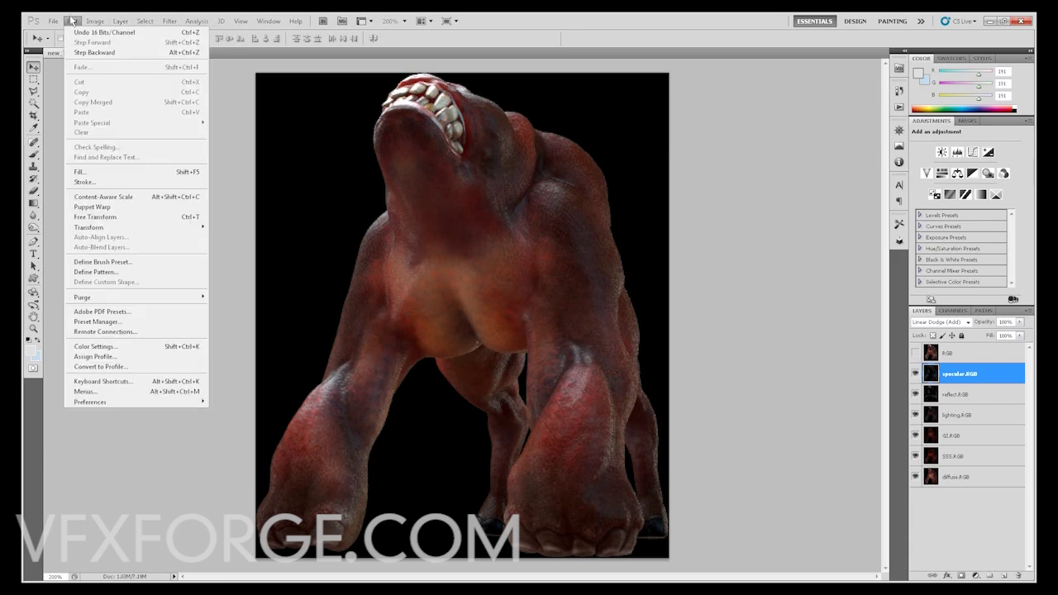
pyautogui.click(127, 346)
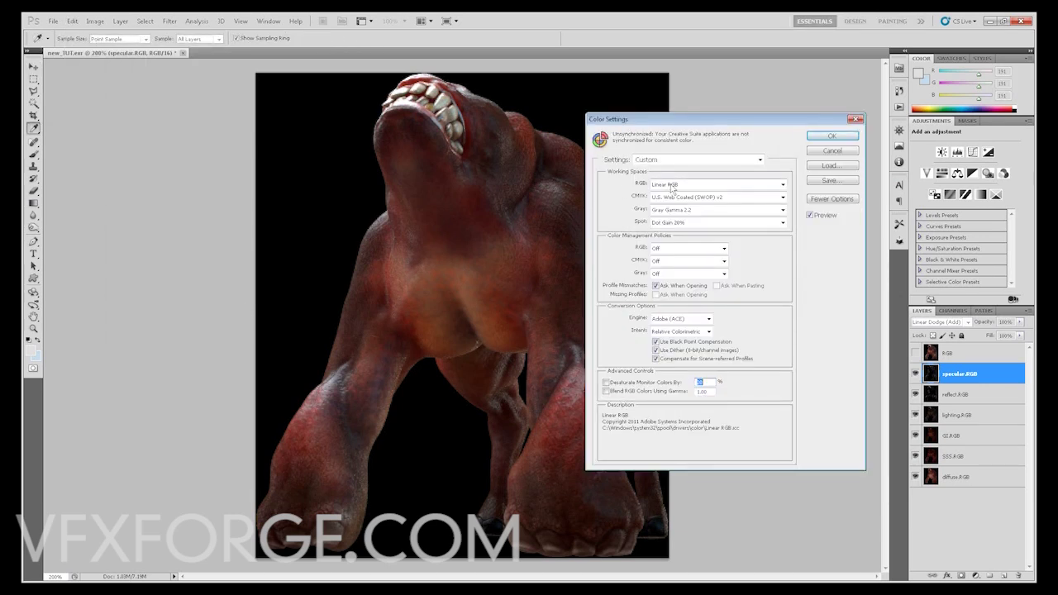
pyautogui.click(718, 189)
pyautogui.click(642, 188)
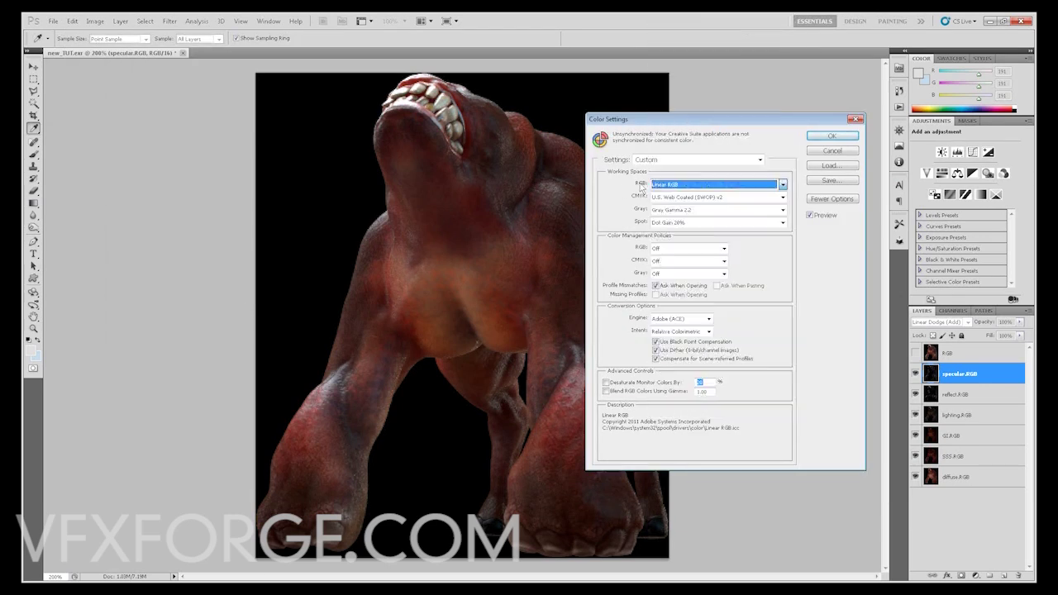
pyautogui.click(737, 189)
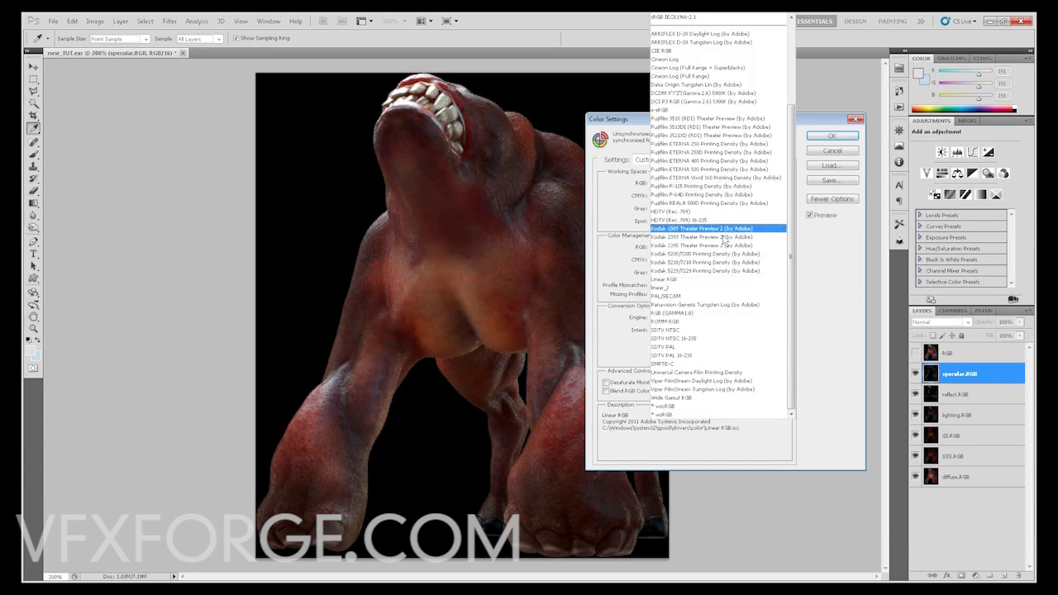
pyautogui.scroll(5, 708, 273)
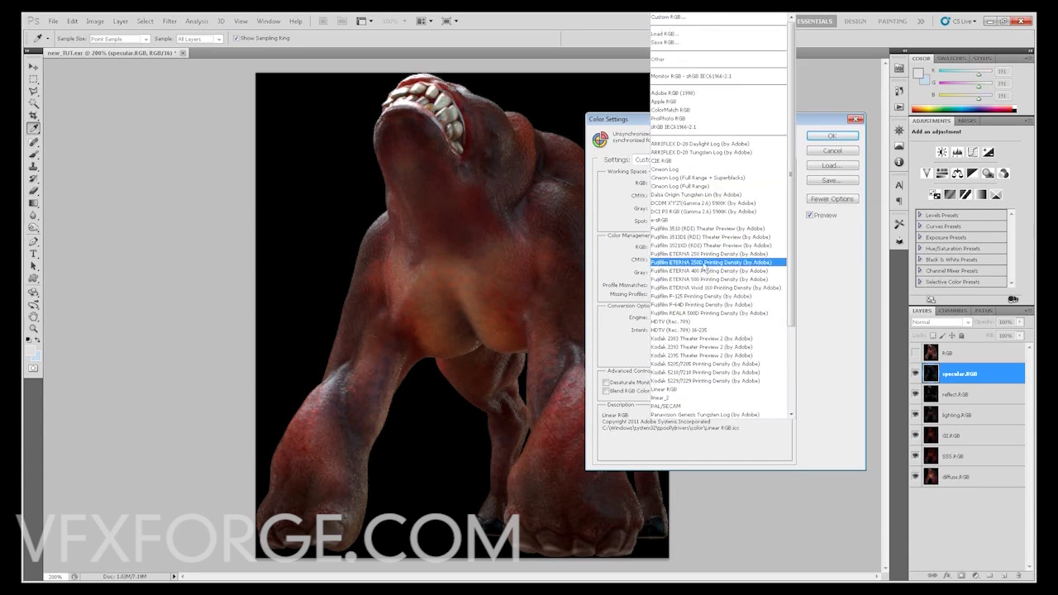
pyautogui.click(716, 77)
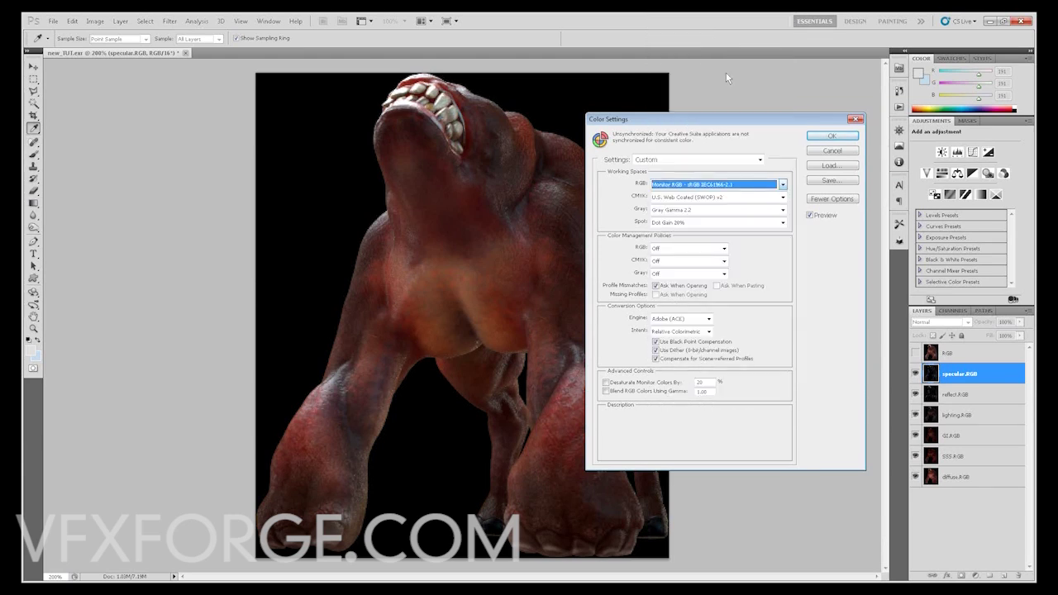
pyautogui.click(827, 136)
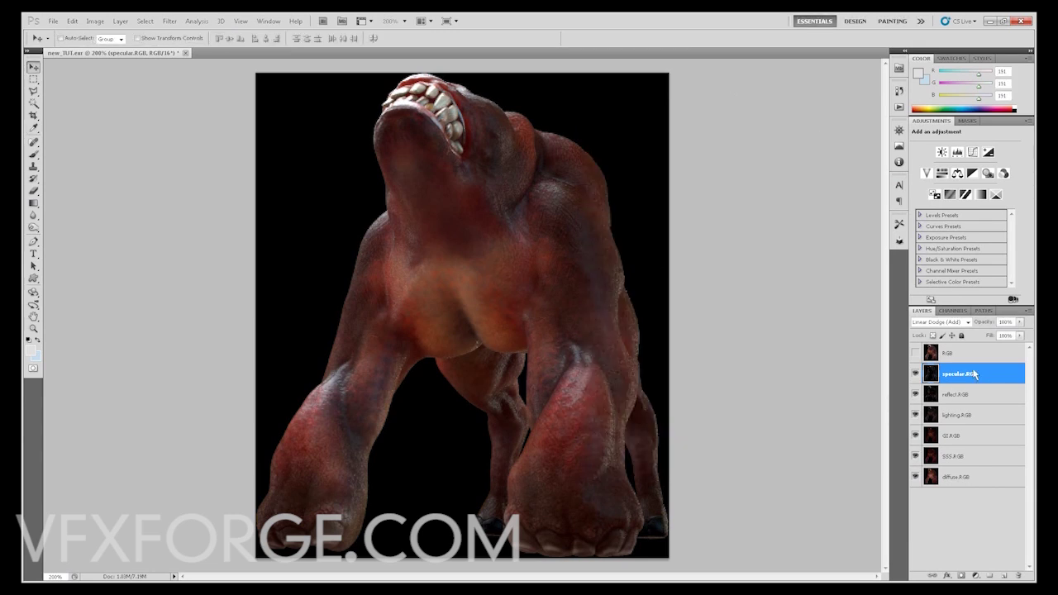
# - Add a Curves adjustment layer above specular.RGB, raising the highlights and anchoring the shadows on the composite RGB curve
pyautogui.click(973, 152)
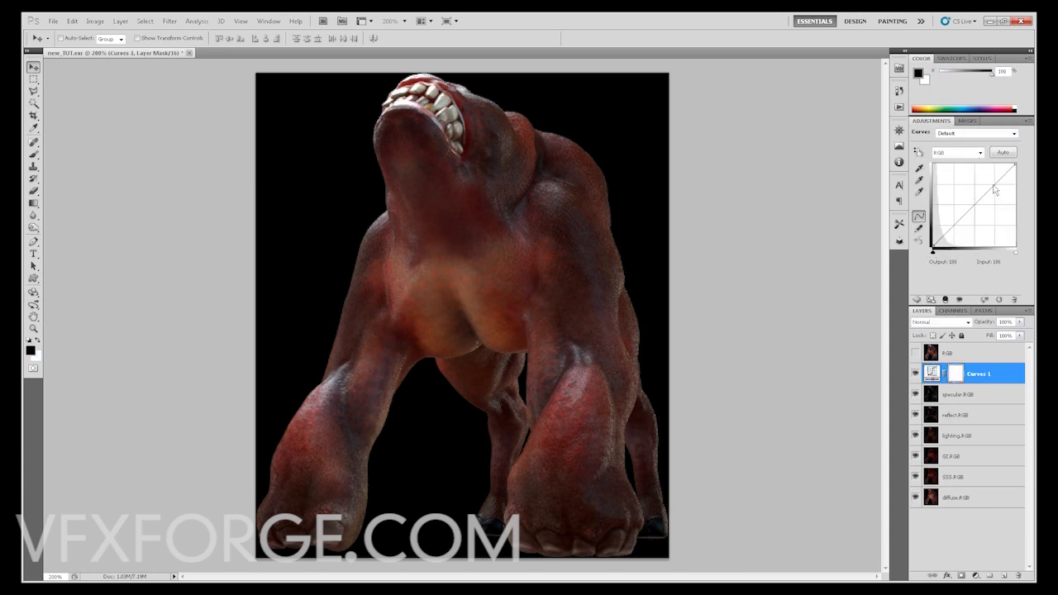
pyautogui.moveTo(995, 190); pyautogui.dragTo(982, 175)
pyautogui.moveTo(948, 230); pyautogui.dragTo(946, 236)
# - Reshape the Curves layer's Red channel by pulling its midtones and shadows below the diagonal while holding the upper tones
pyautogui.click(957, 152)
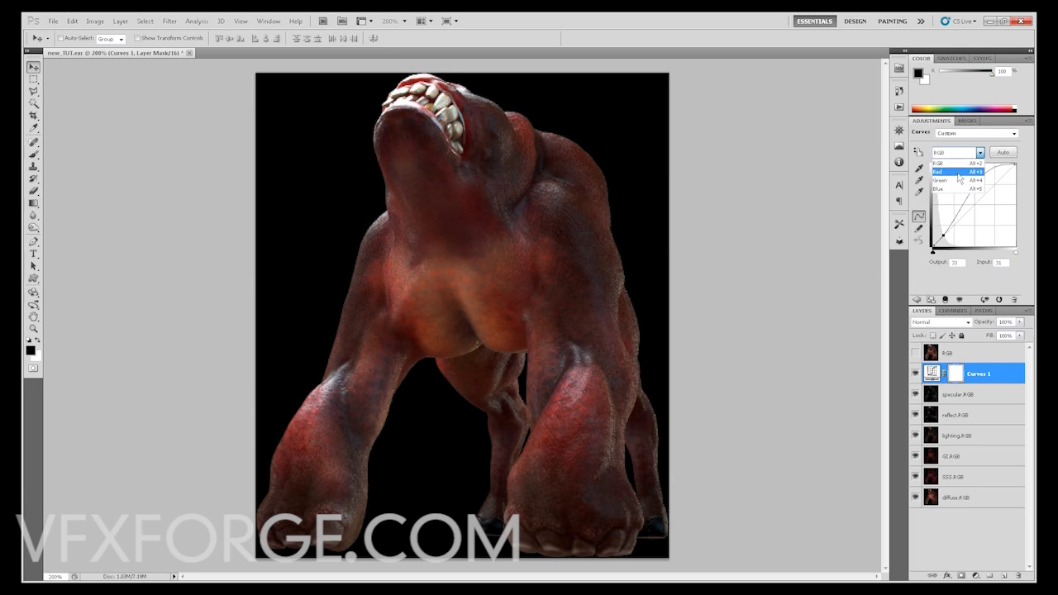
pyautogui.click(959, 176)
pyautogui.moveTo(978, 203)
pyautogui.mouseDown()
pyautogui.moveTo(979, 219)
pyautogui.moveTo(993, 190)
pyautogui.mouseUp()
pyautogui.click(956, 237)
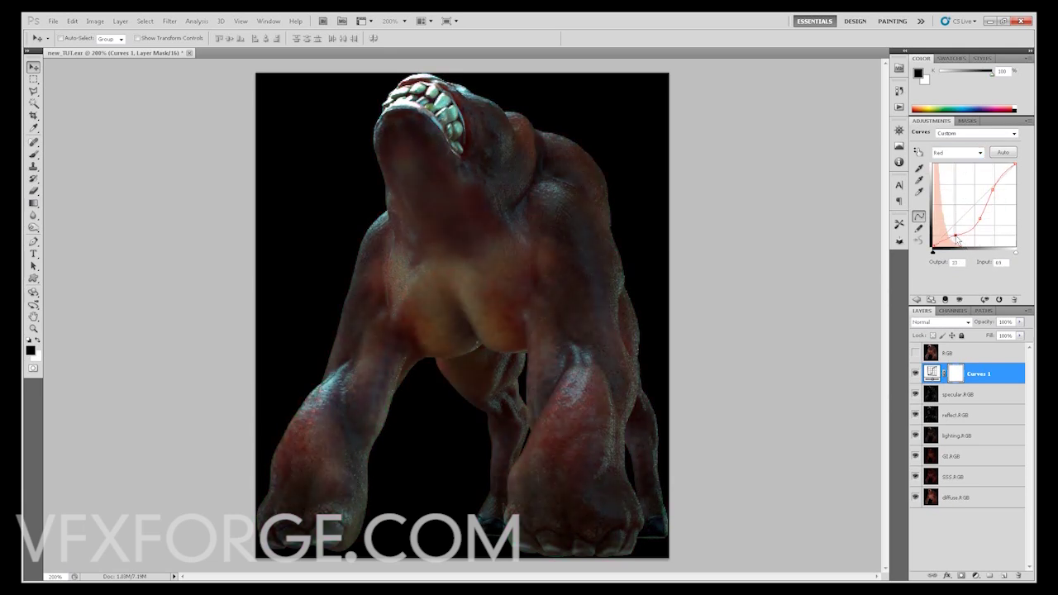
# - Raise the shadow point of the Curves layer's Red channel to output 50 at input 57, and return to the composite RGB curve
pyautogui.moveTo(955, 237); pyautogui.dragTo(952, 230)
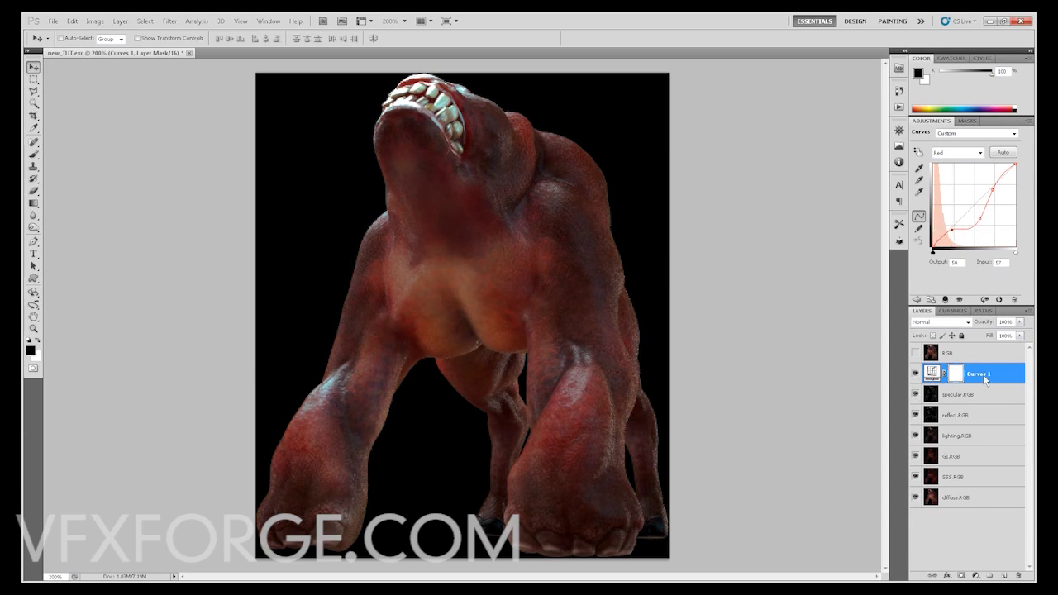
pyautogui.click(957, 152)
pyautogui.click(951, 164)
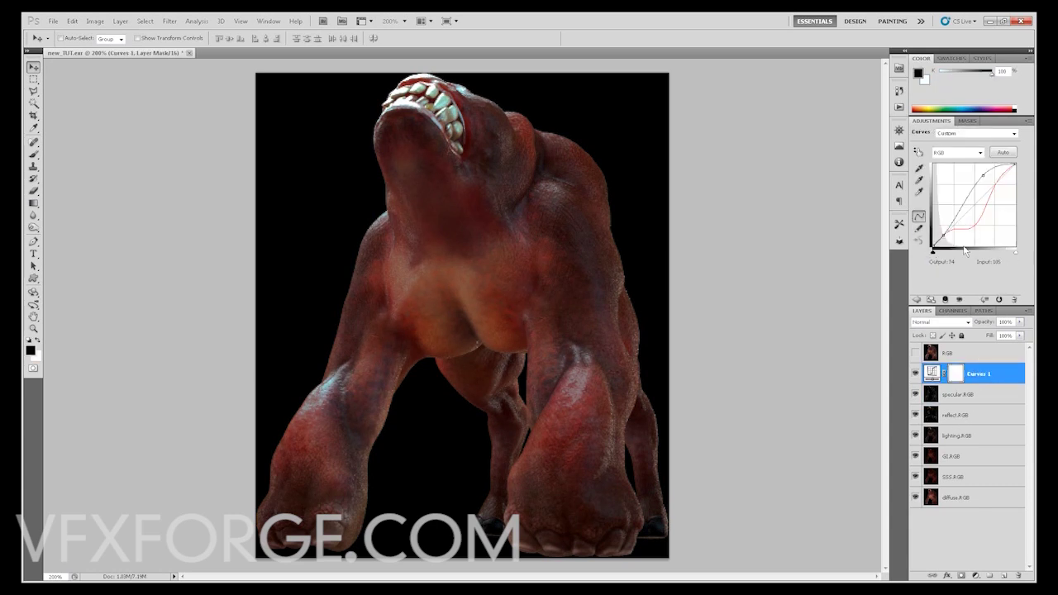
# - Add a Color Balance adjustment layer above specular.RGB with midtones at Cyan-Red -10, Magenta-Green +2 and Yellow-Blue +44
pyautogui.click(969, 395)
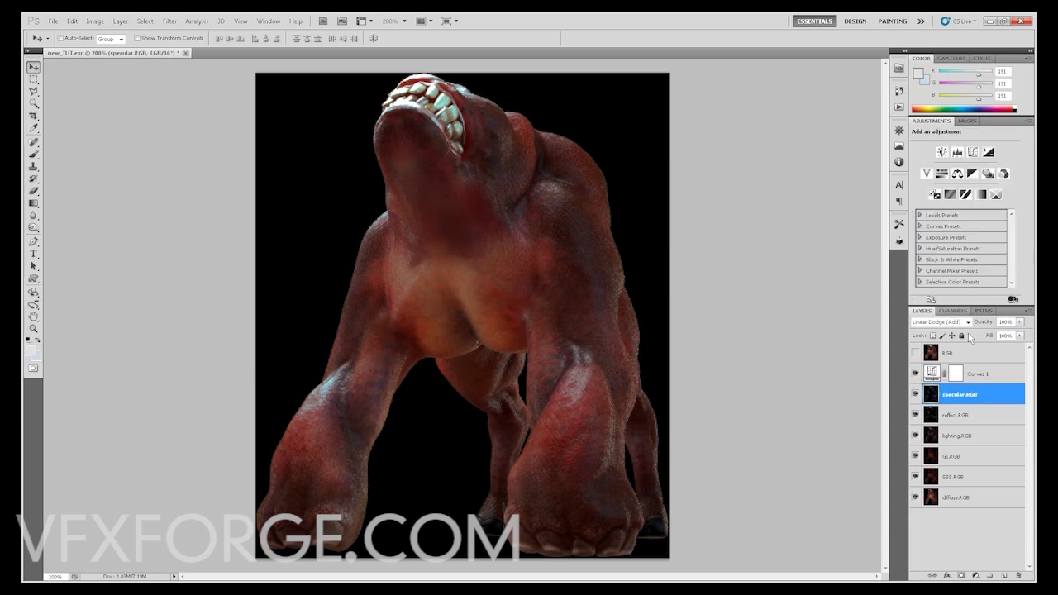
pyautogui.click(956, 173)
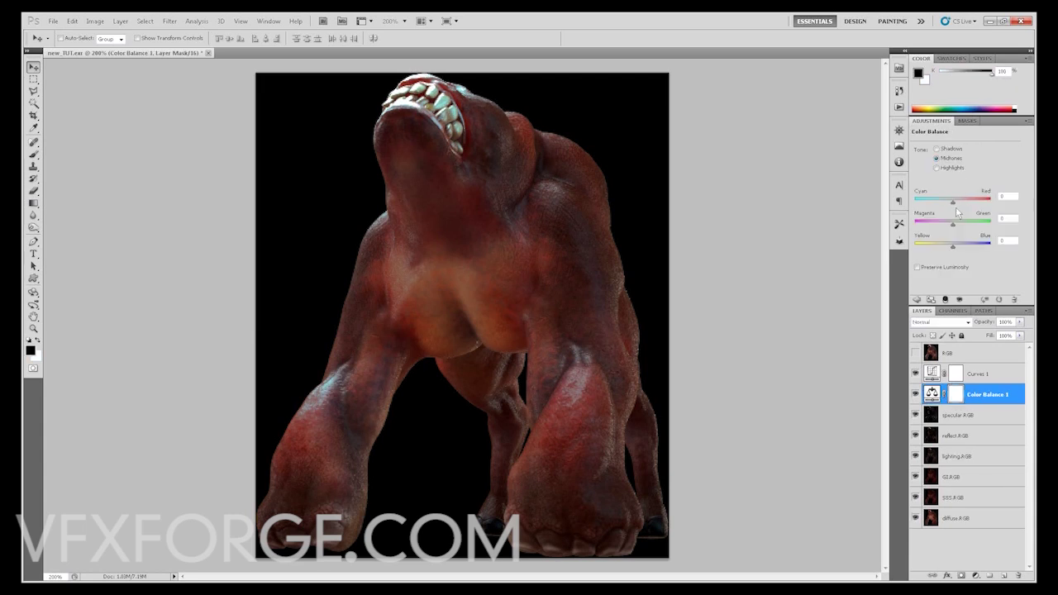
pyautogui.moveTo(953, 201); pyautogui.dragTo(955, 225)
pyautogui.click(951, 225)
pyautogui.click(992, 395)
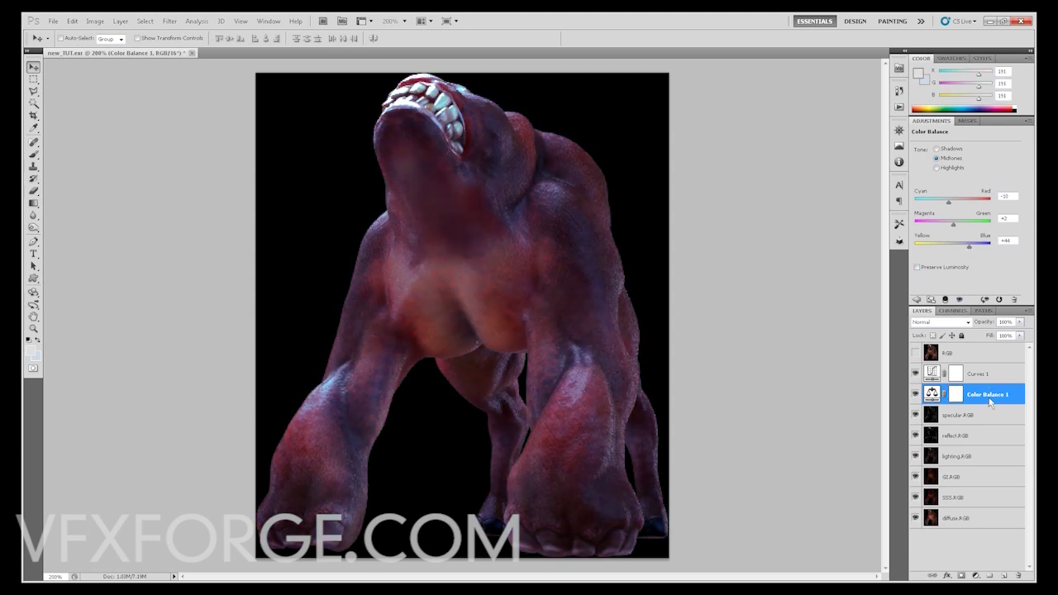
pyautogui.hotkey('alt', '[')
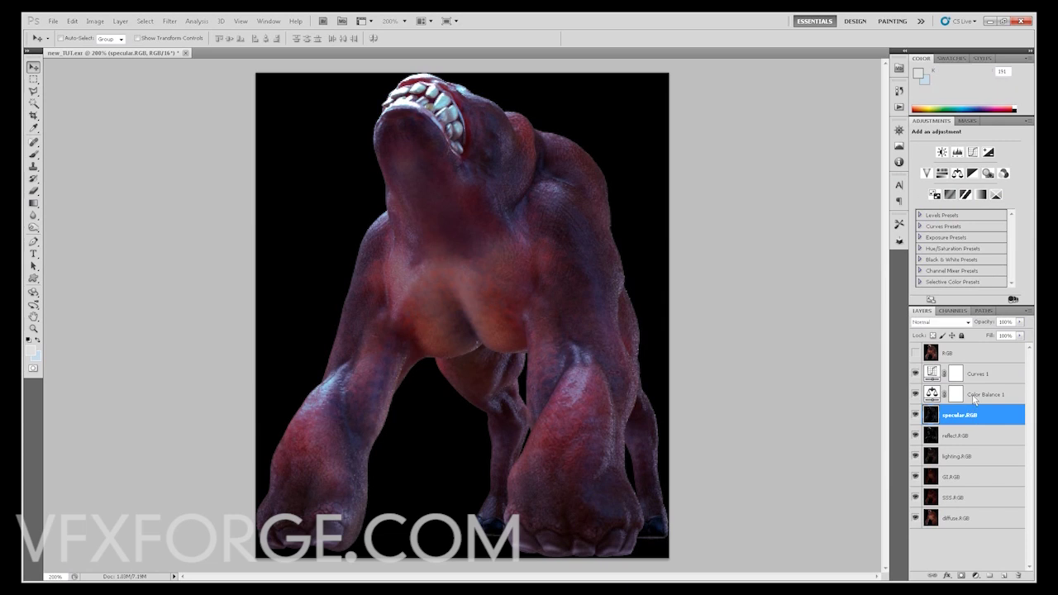
pyautogui.click(972, 397)
pyautogui.click(972, 408)
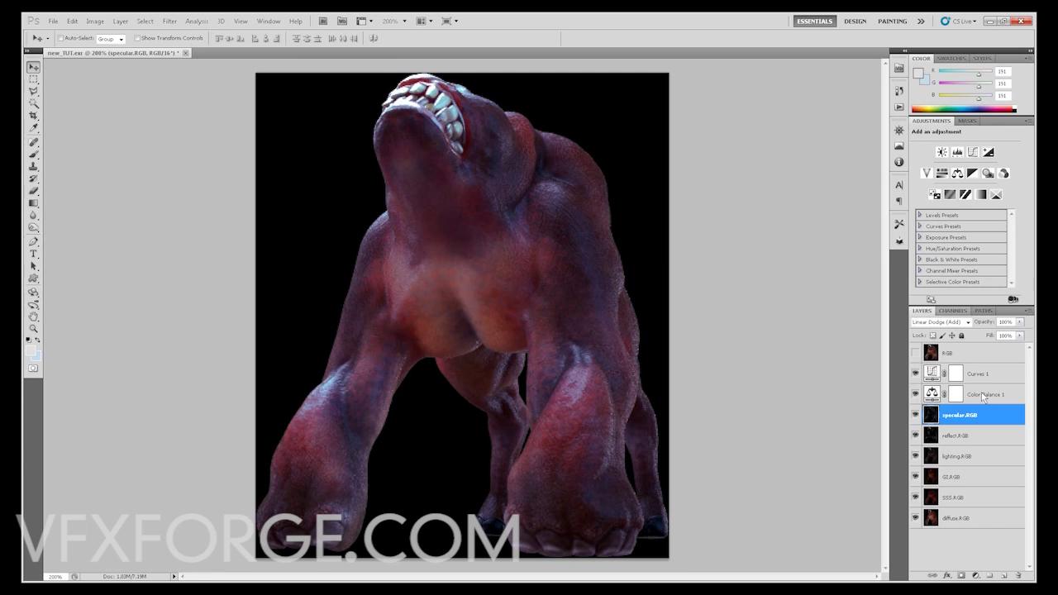
pyautogui.click(983, 397)
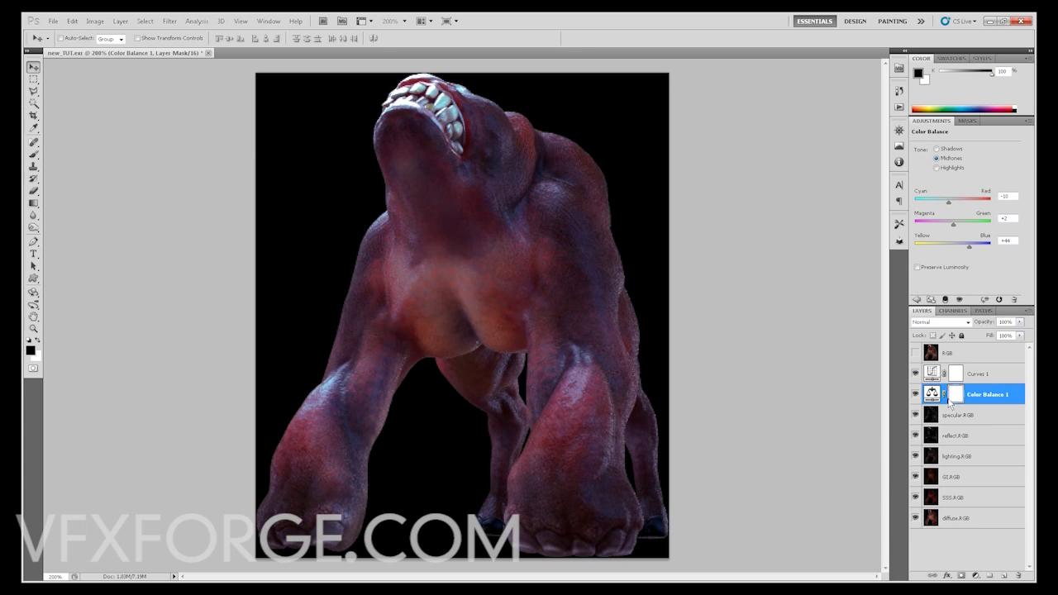
# - Compare the creature with and without the grade by toggling the visibility of the Curves 1 and Color Balance 1 layers
pyautogui.click(916, 395)
pyautogui.click(916, 395)
pyautogui.moveTo(915, 373); pyautogui.dragTo(916, 395)
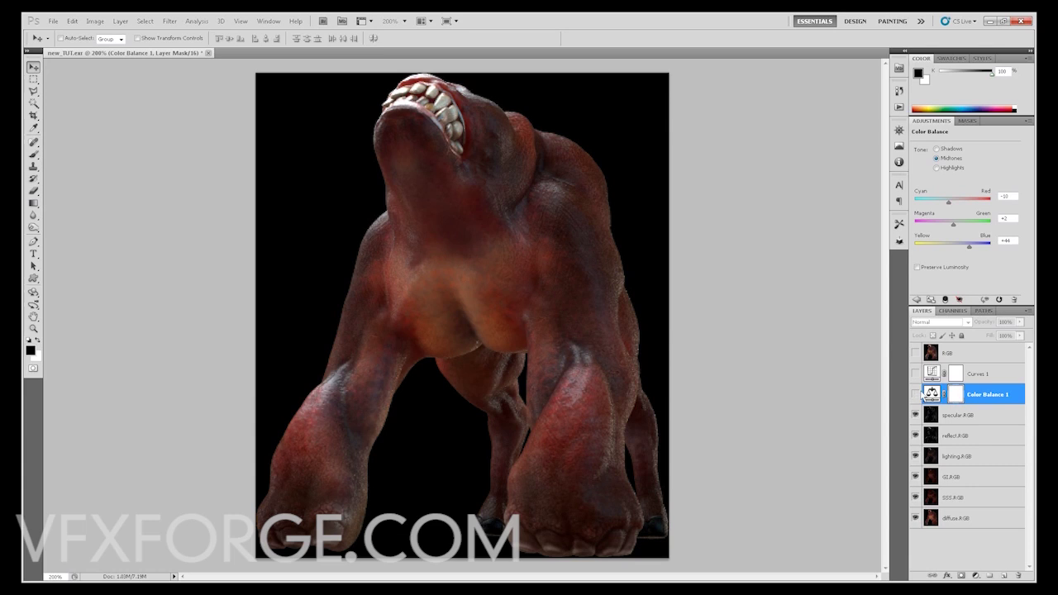
pyautogui.click(916, 394)
pyautogui.click(916, 395)
pyautogui.click(915, 374)
pyautogui.click(916, 395)
pyautogui.click(916, 394)
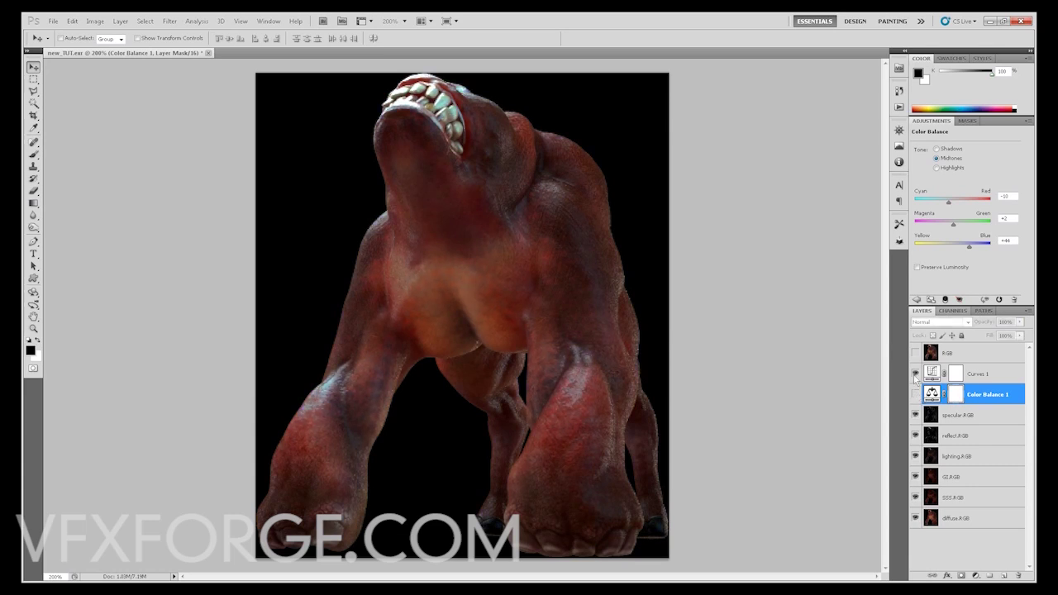
pyautogui.click(916, 394)
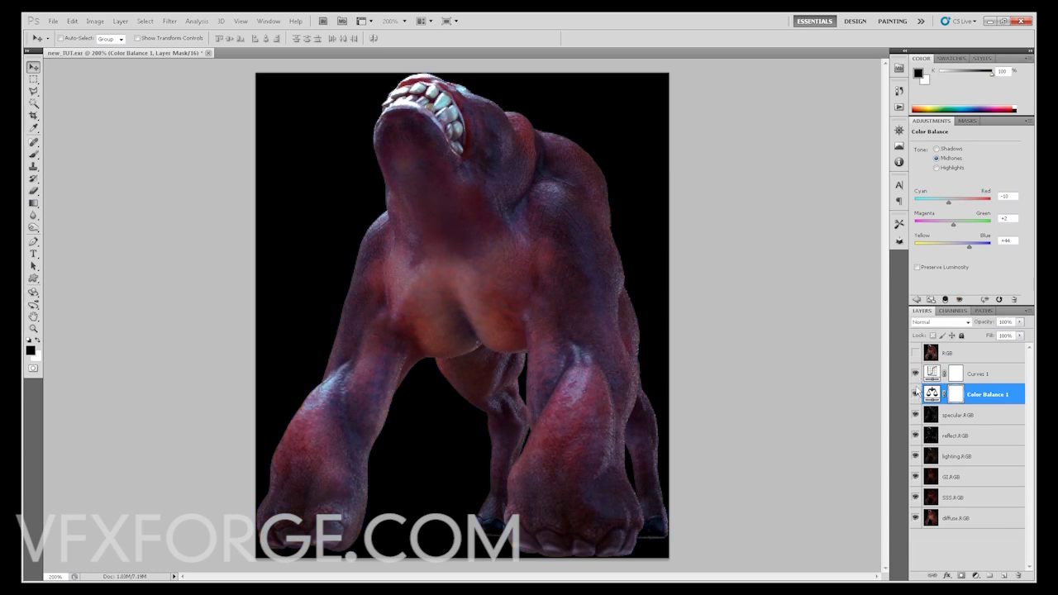
pyautogui.click(916, 394)
pyautogui.click(916, 374)
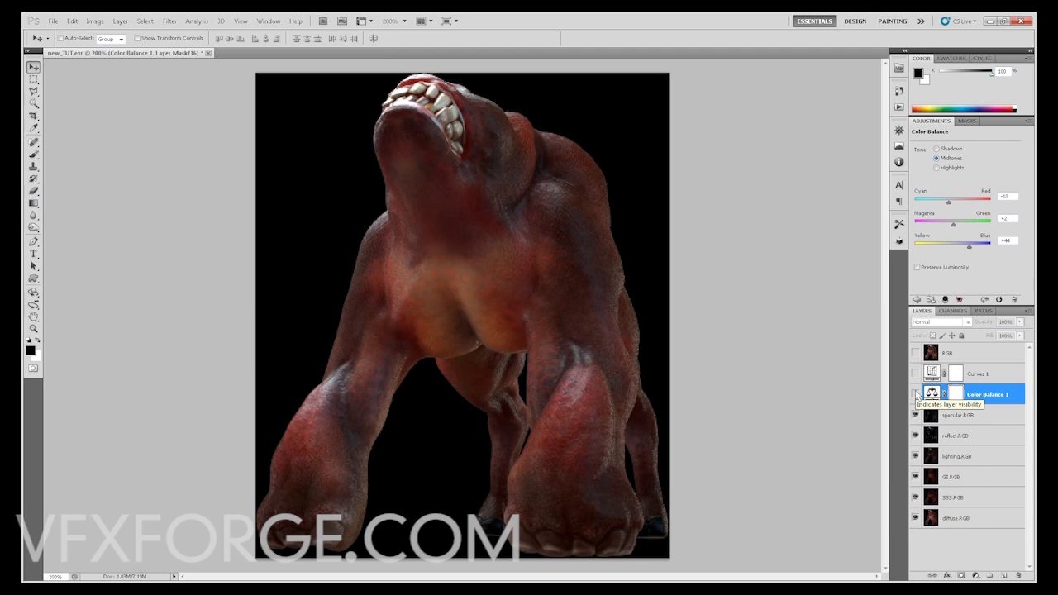
pyautogui.click(916, 395)
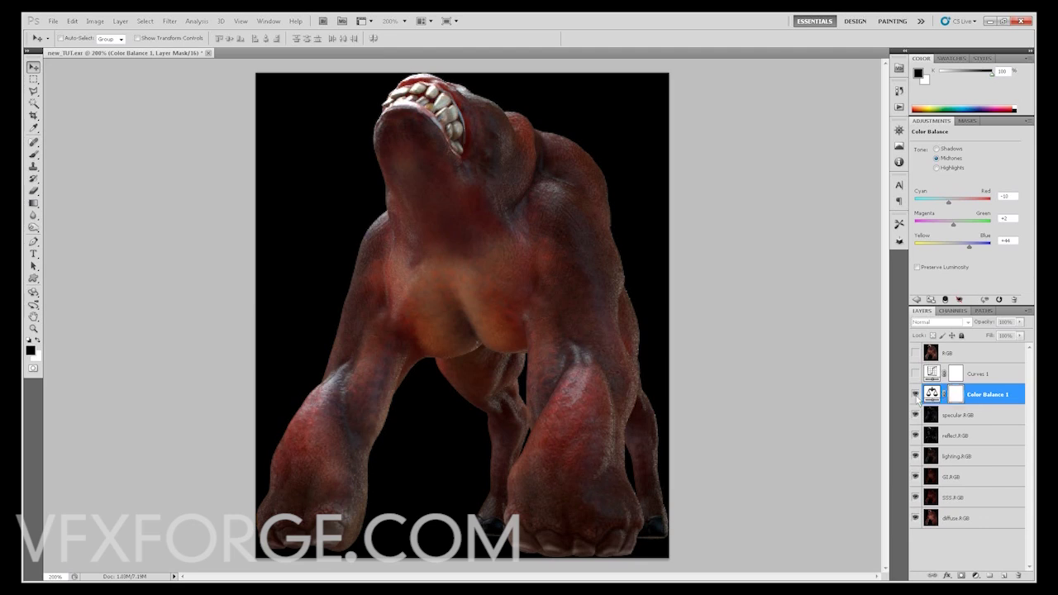